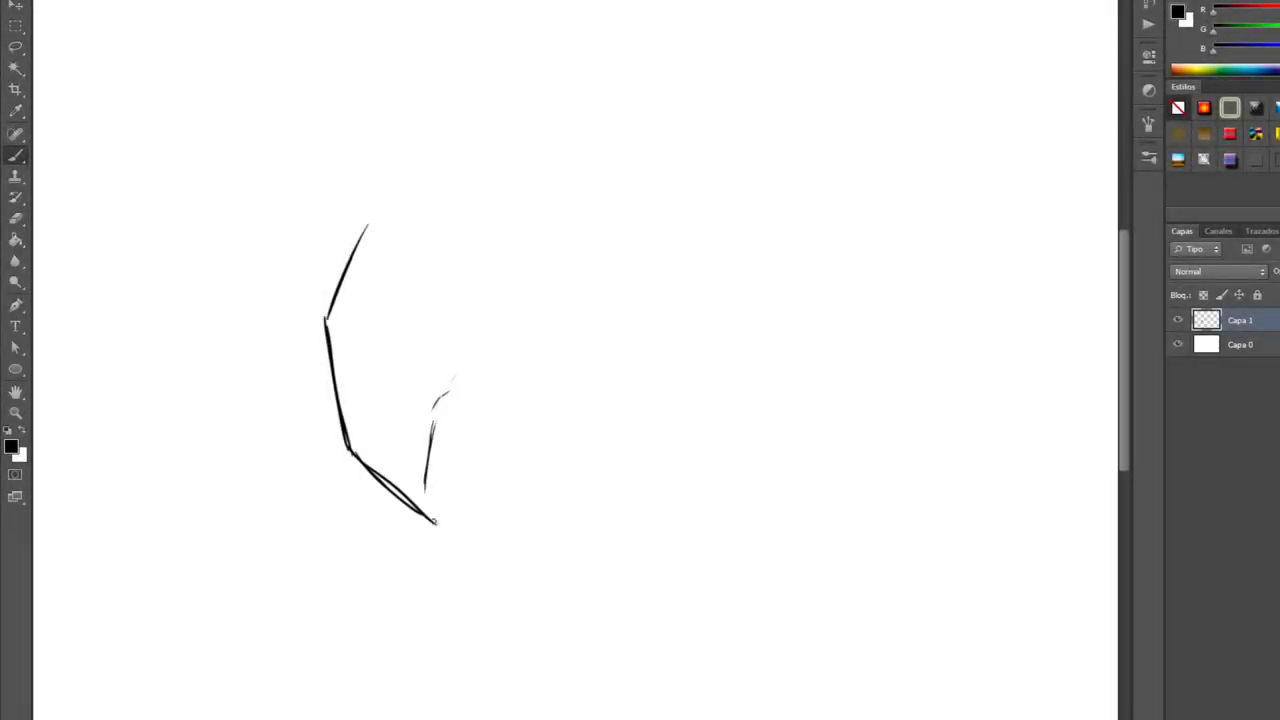
# Step: Zoom in and add two short strokes above the panda's mouth
pyautogui.moveTo(425, 490); pyautogui.dragTo(447, 534)
pyautogui.hotkey('ctrl', '+')
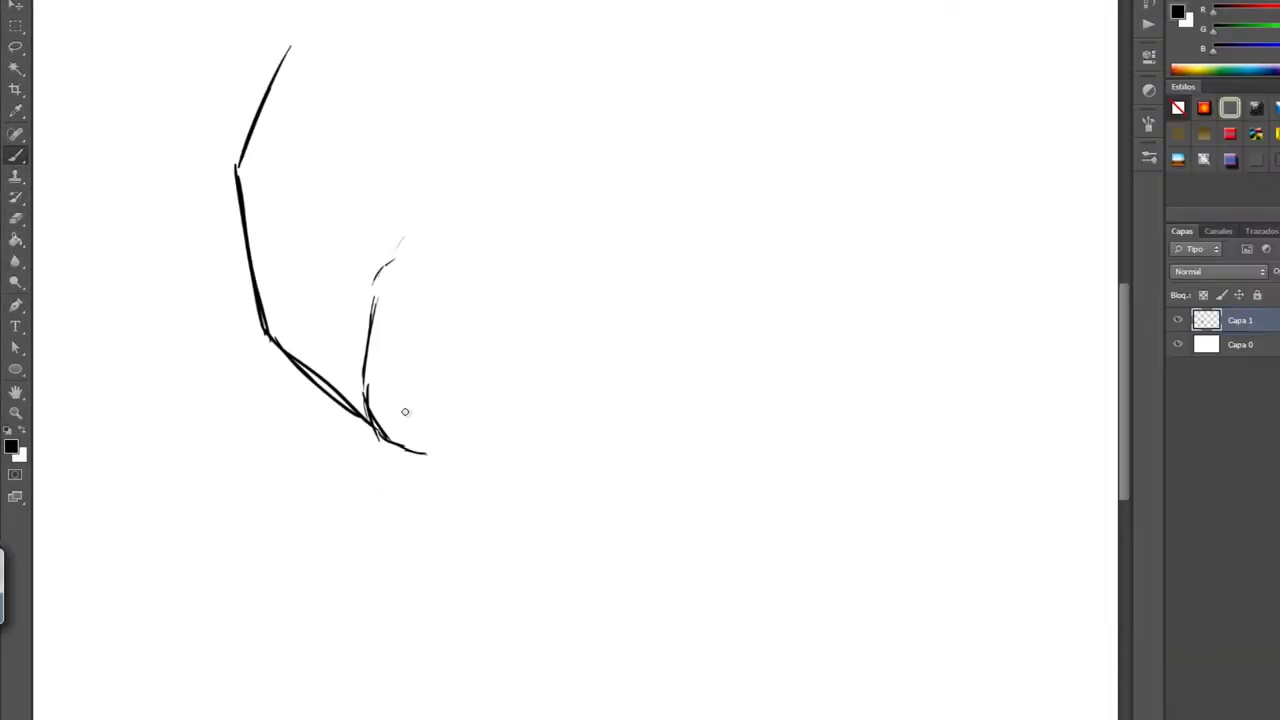
pyautogui.hotkey('ctrl', '+')
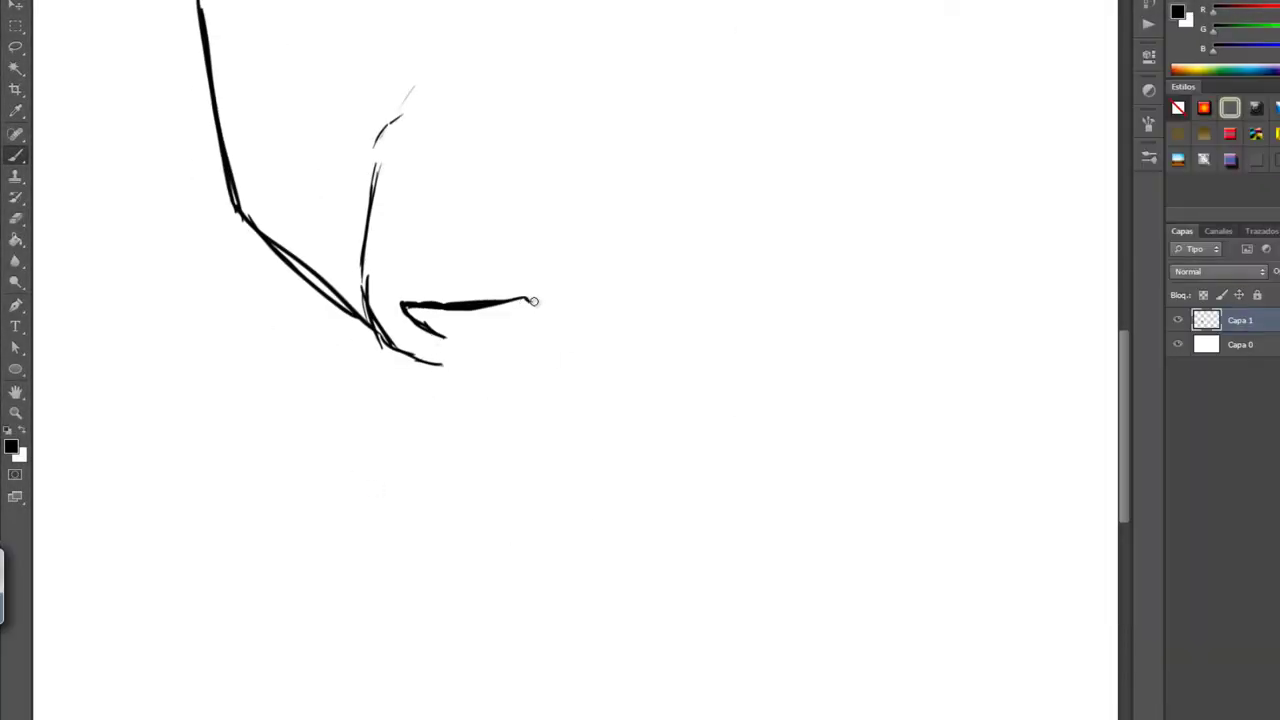
pyautogui.moveTo(420, 273); pyautogui.dragTo(442, 262)
pyautogui.moveTo(522, 268); pyautogui.dragTo(533, 262)
pyautogui.hotkey('ctrl', '-')
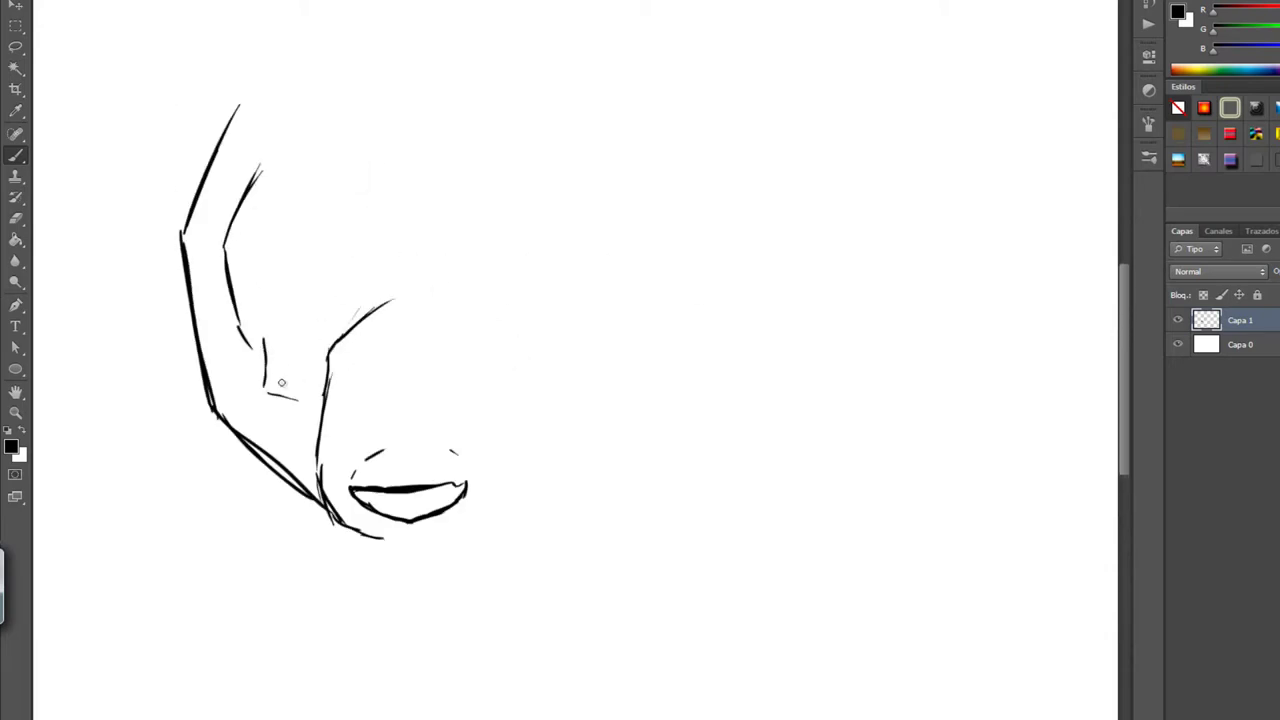
pyautogui.hscroll(2, 346, 310)
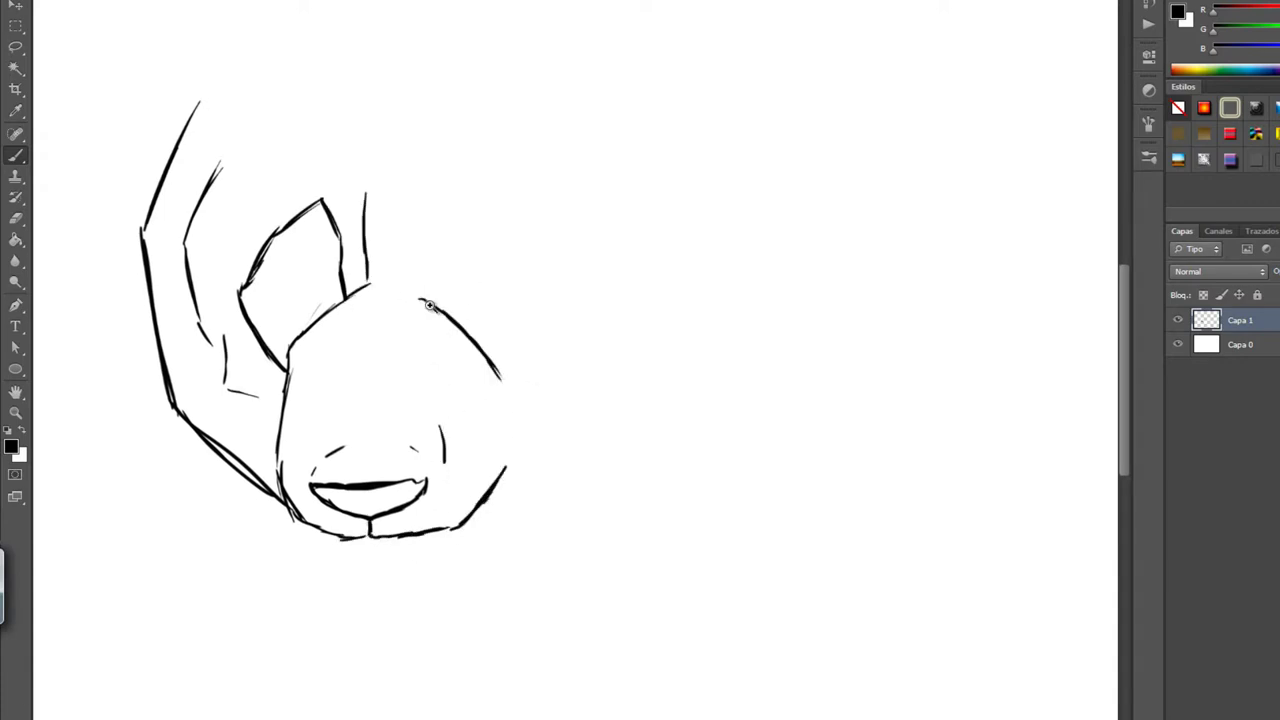
pyautogui.scroll(2, 430, 305)
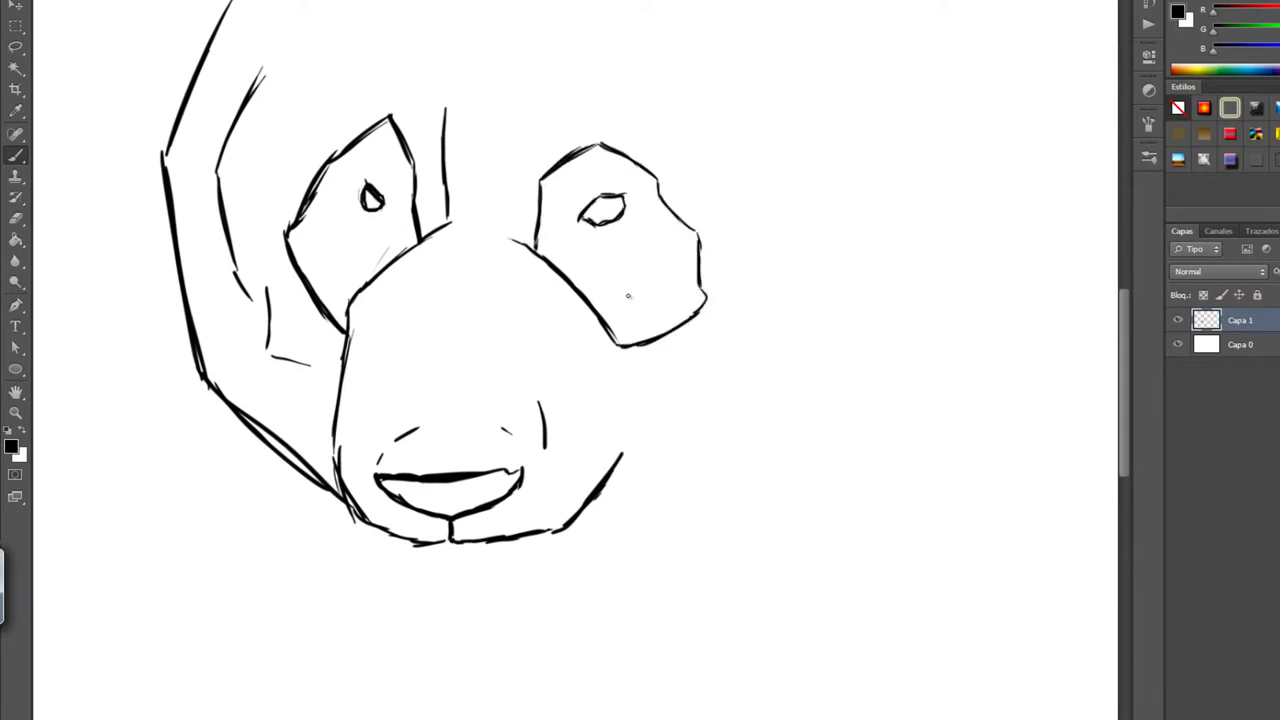
# Step: Clear the selection and add a short stroke above the left eye
pyautogui.click(428, 236)
pyautogui.moveTo(355, 186); pyautogui.dragTo(370, 135)
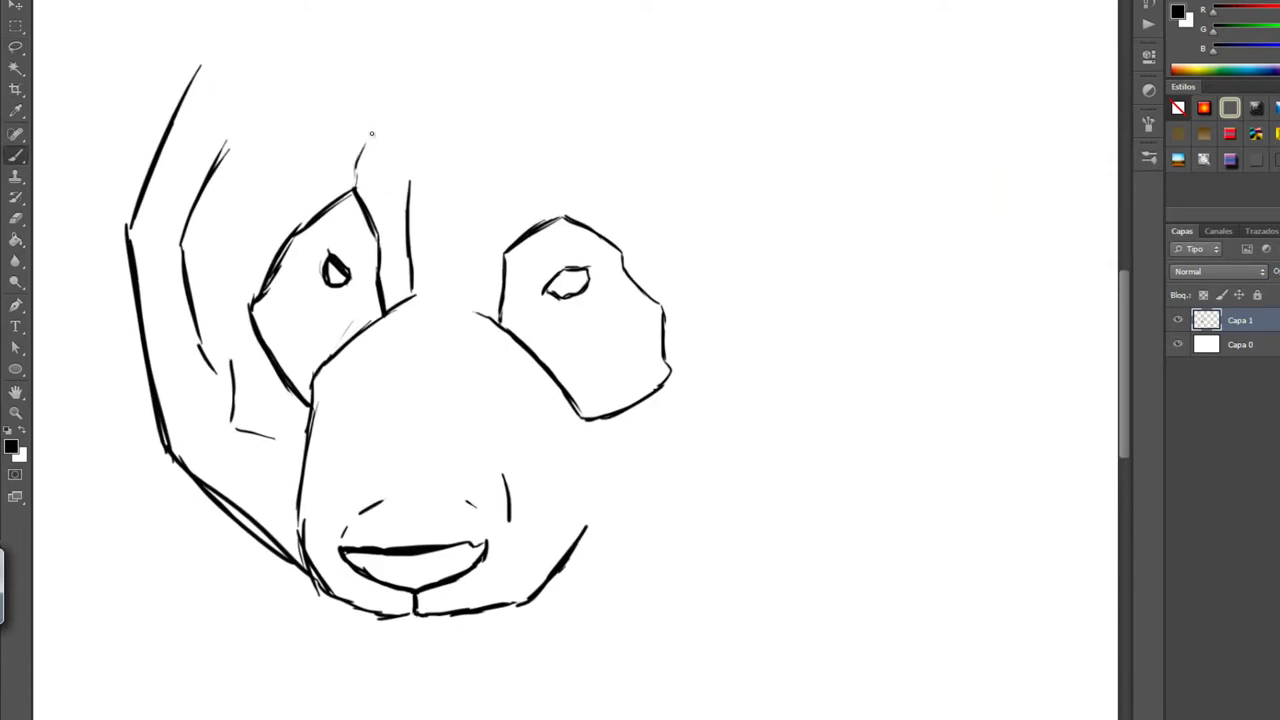
pyautogui.scroll(-3, 560, 300)
pyautogui.scroll(1, 515, 284)
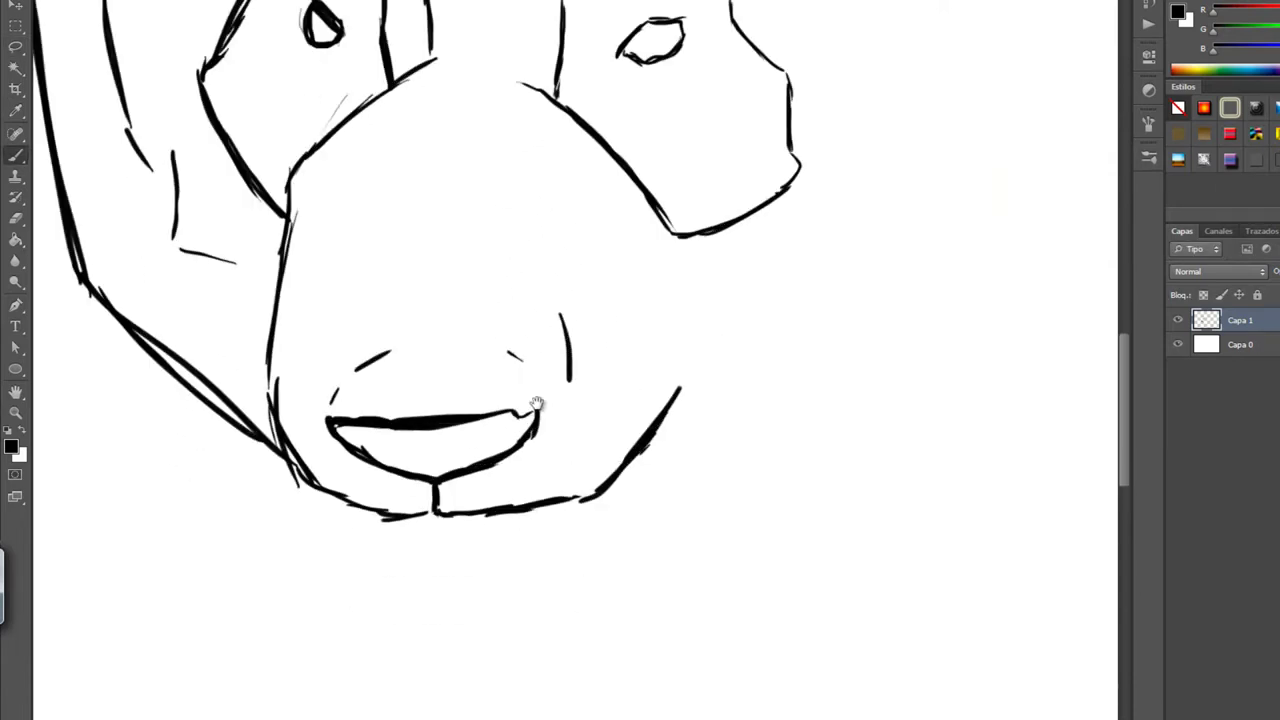
pyautogui.scroll(-5, 517, 343)
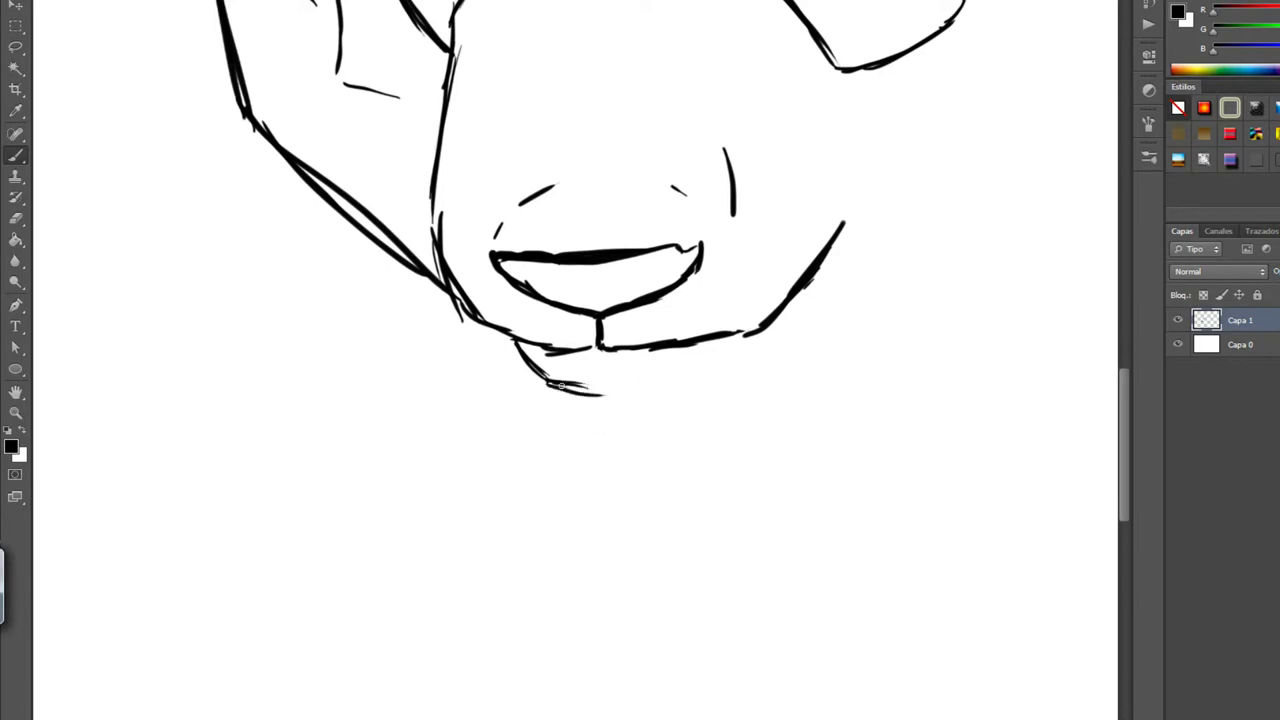
# Step: Draw a line along the right side of the chin
pyautogui.moveTo(742, 387); pyautogui.dragTo(810, 315)
pyautogui.scroll(3, 760, 340)
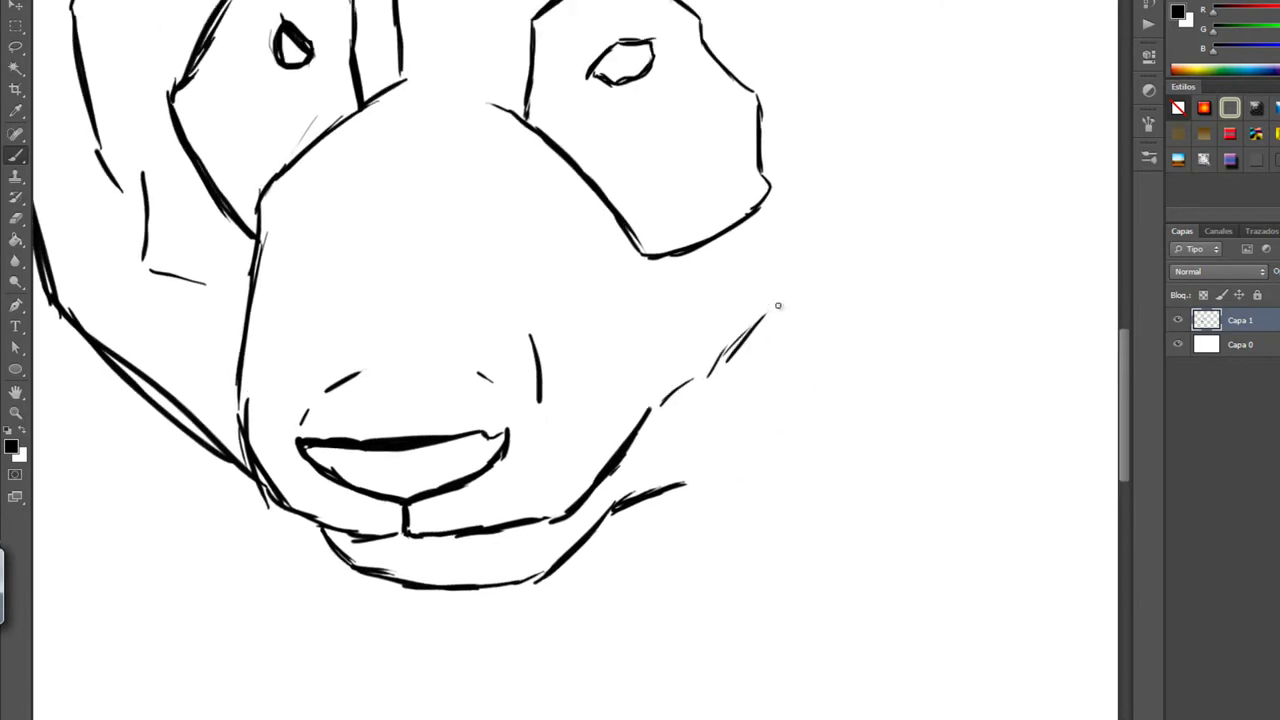
pyautogui.scroll(3, 777, 300)
pyautogui.scroll(2, 785, 310)
# Step: Build up the head's right contour with strokes running down toward the chin
pyautogui.moveTo(782, 250); pyautogui.dragTo(790, 330)
pyautogui.scroll(-4, 669, 471)
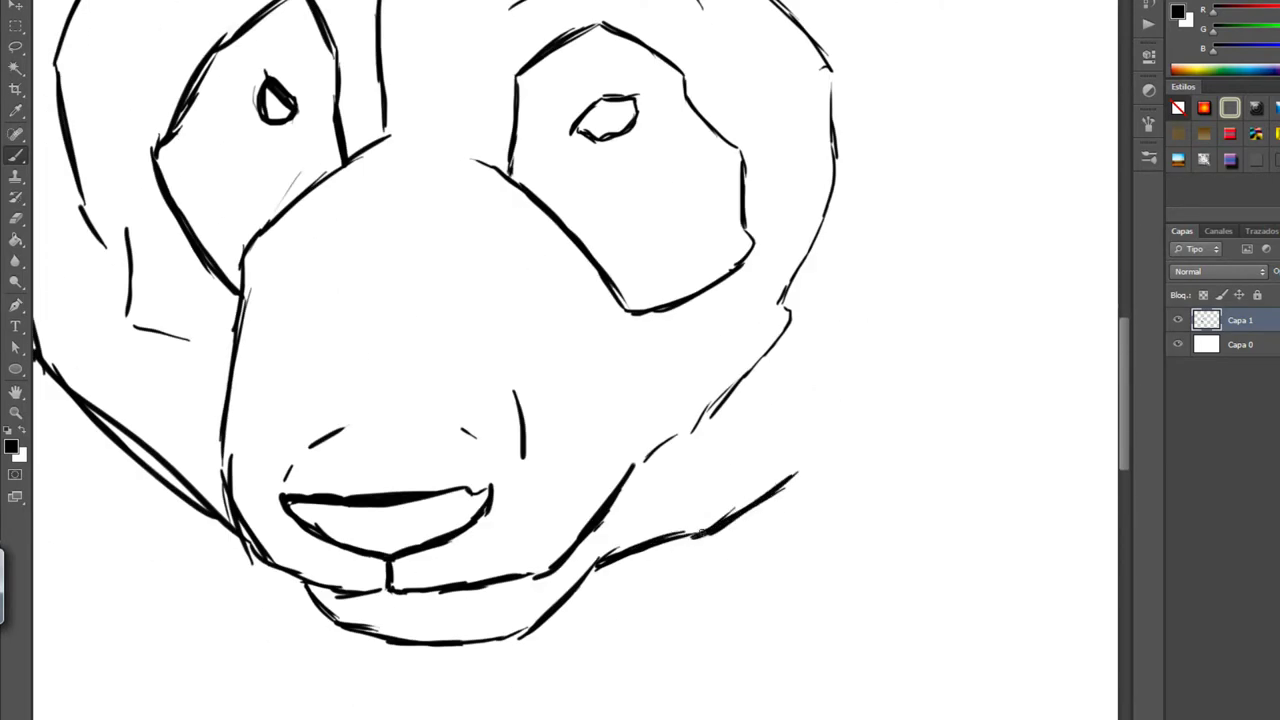
pyautogui.scroll(-2, 880, 437)
pyautogui.scroll(2, 880, 437)
pyautogui.moveTo(752, 202); pyautogui.dragTo(773, 308)
pyautogui.scroll(2, 808, 392)
pyautogui.moveTo(714, 510)
pyautogui.mouseDown()
pyautogui.moveTo(808, 392)
pyautogui.moveTo(810, 346)
pyautogui.mouseUp()
pyautogui.scroll(-2, 663, 343)
pyautogui.scroll(2, 663, 343)
pyautogui.scroll(1, 397, 222)
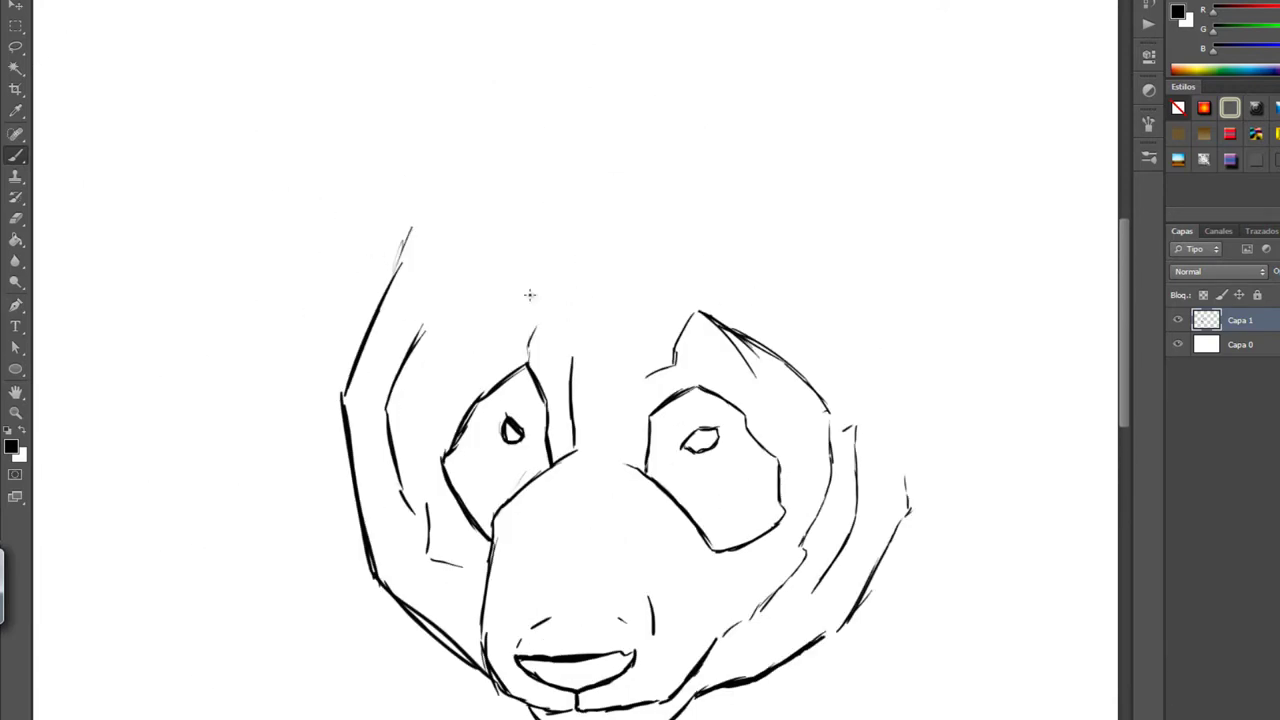
pyautogui.scroll(1, 530, 294)
# Step: Rotate the canvas, then sketch the top of the head and the right ear outline
pyautogui.moveTo(504, 280); pyautogui.dragTo(431, 173)
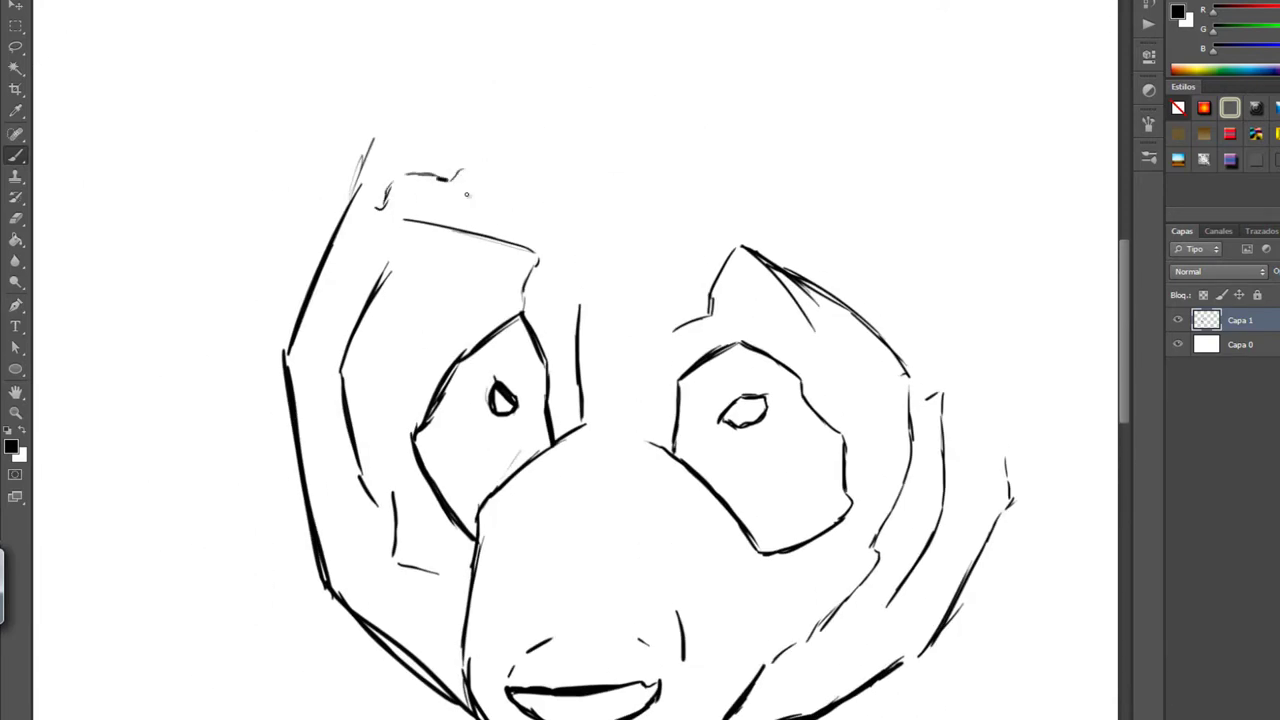
pyautogui.moveTo(657, 358); pyautogui.dragTo(328, 238)
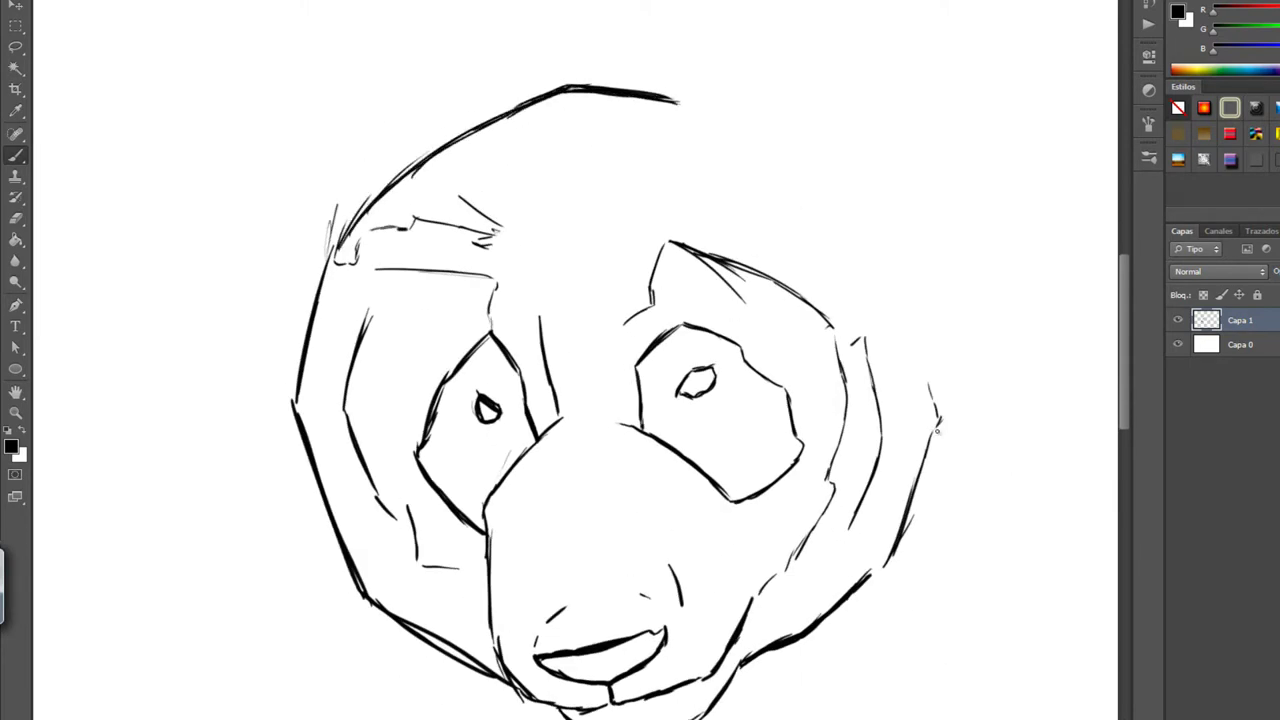
pyautogui.moveTo(900, 218); pyautogui.dragTo(874, 274)
pyautogui.moveTo(676, 160); pyautogui.dragTo(765, 196)
pyautogui.moveTo(860, 166); pyautogui.dragTo(836, 292)
pyautogui.moveTo(738, 220); pyautogui.dragTo(842, 170)
pyautogui.moveTo(860, 172); pyautogui.dragTo(905, 228)
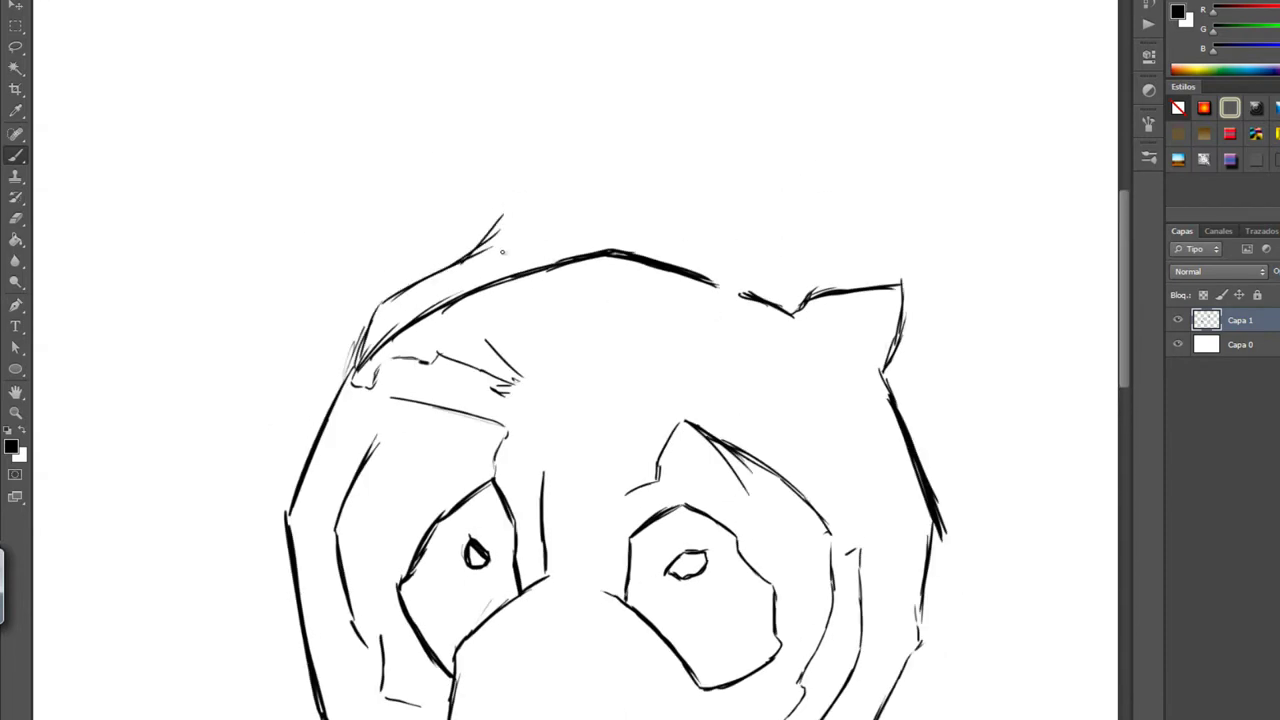
pyautogui.moveTo(458, 124); pyautogui.dragTo(482, 222)
# Step: Sketch the top and bridge of the panda's nose
pyautogui.moveTo(751, 281); pyautogui.dragTo(699, 297)
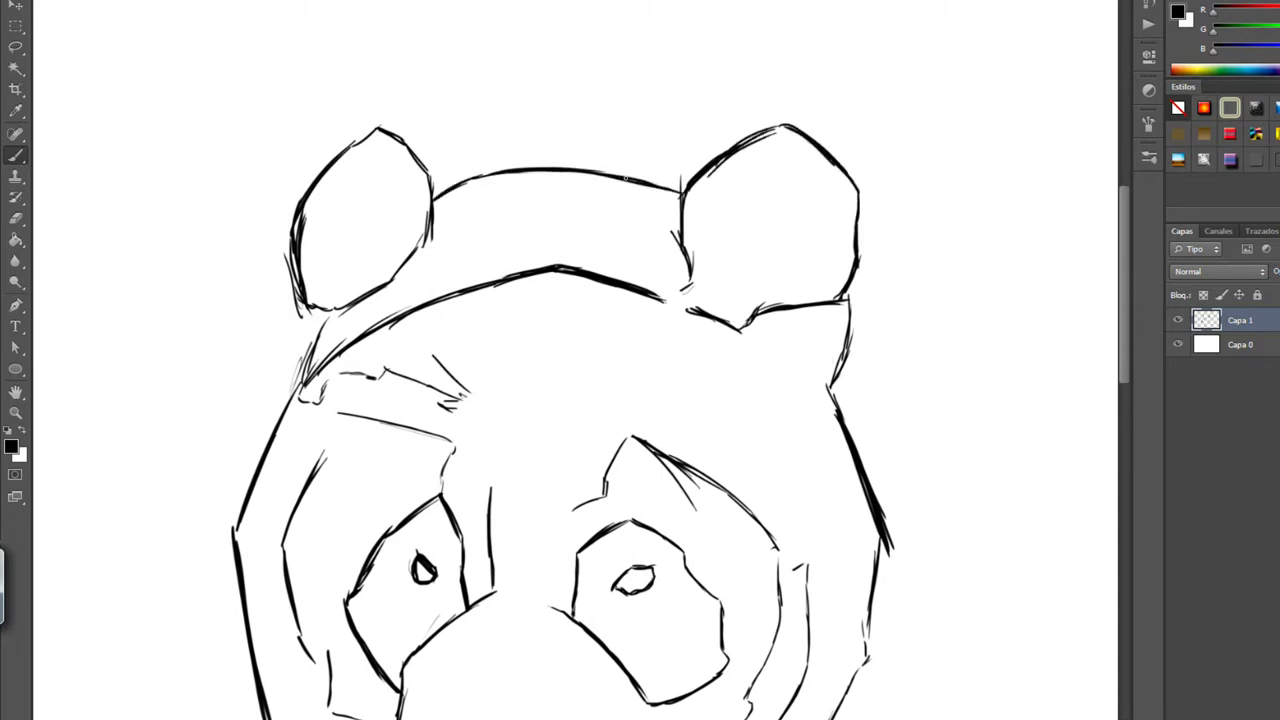
pyautogui.moveTo(700, 700); pyautogui.dragTo(741, 380)
pyautogui.moveTo(478, 346); pyautogui.dragTo(542, 306)
pyautogui.moveTo(553, 310); pyautogui.dragTo(576, 309)
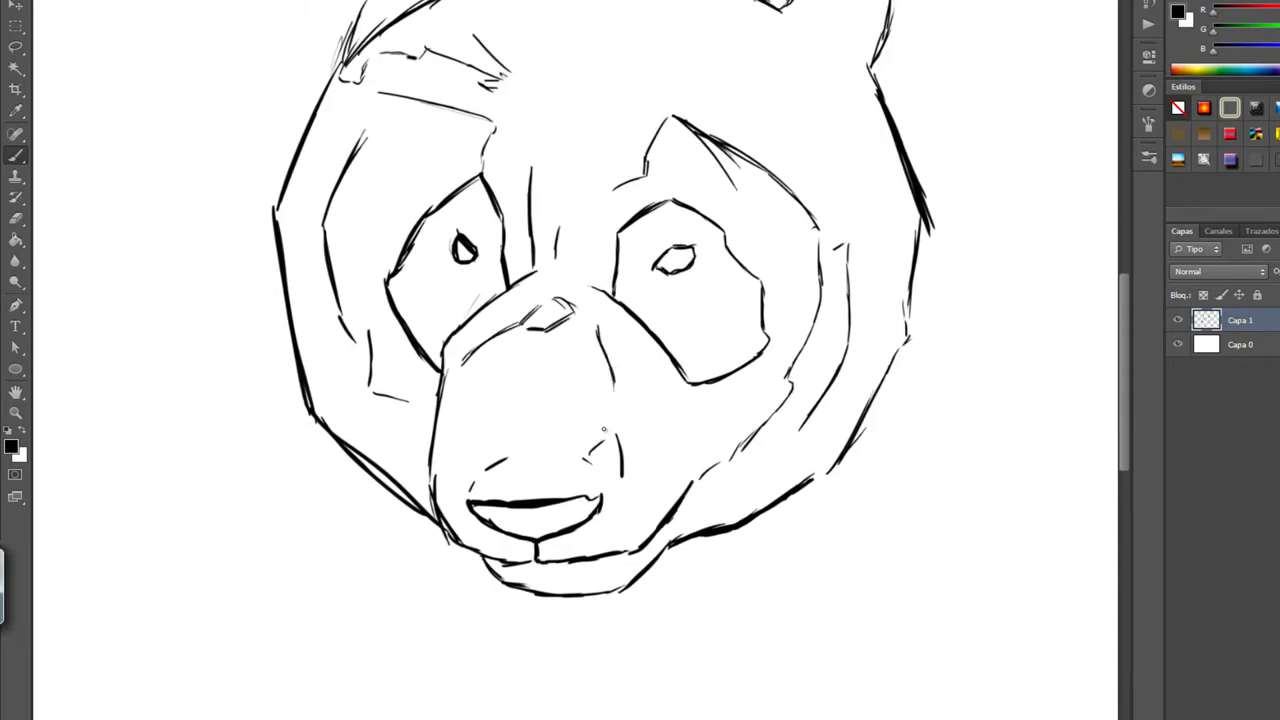
# Step: Enlarge the brush and trace a bolder left head outline
pyautogui.moveTo(691, 434); pyautogui.dragTo(421, 437)
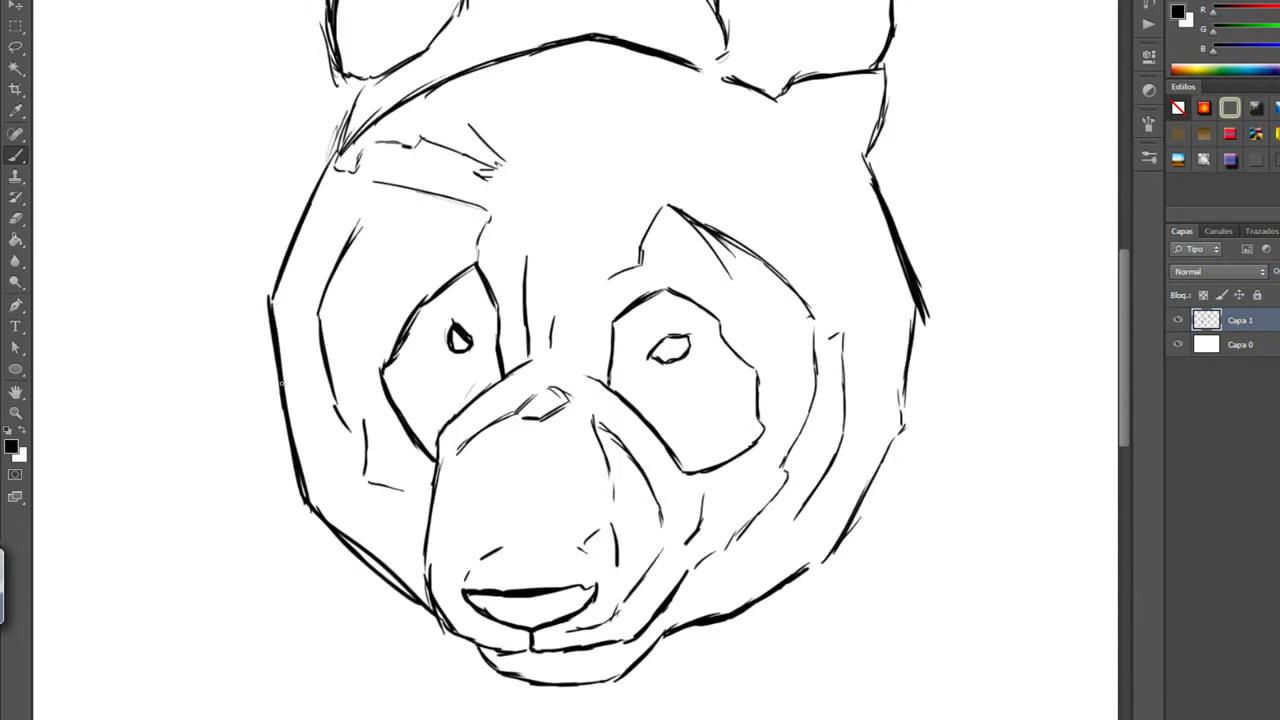
pyautogui.rightClick(421, 437)
pyautogui.moveTo(417, 200); pyautogui.dragTo(357, 470)
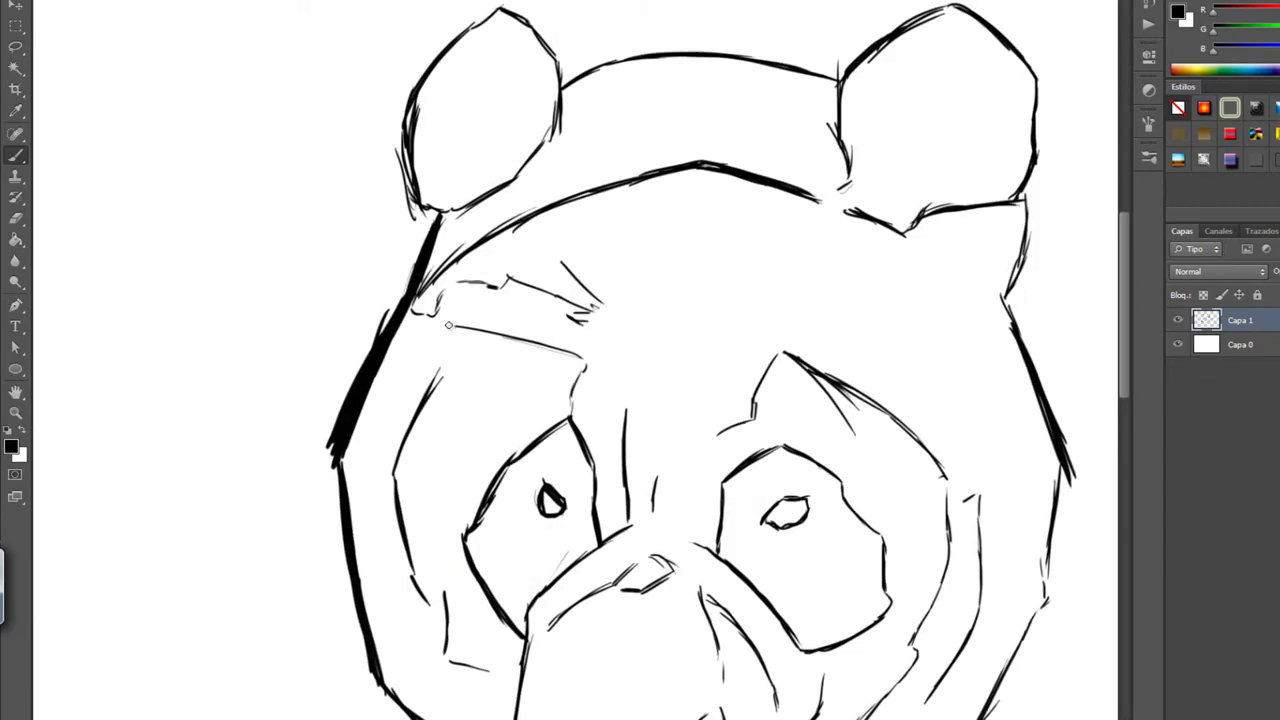
pyautogui.moveTo(450, 326); pyautogui.dragTo(460, 366)
pyautogui.moveTo(585, 211); pyautogui.dragTo(545, 226)
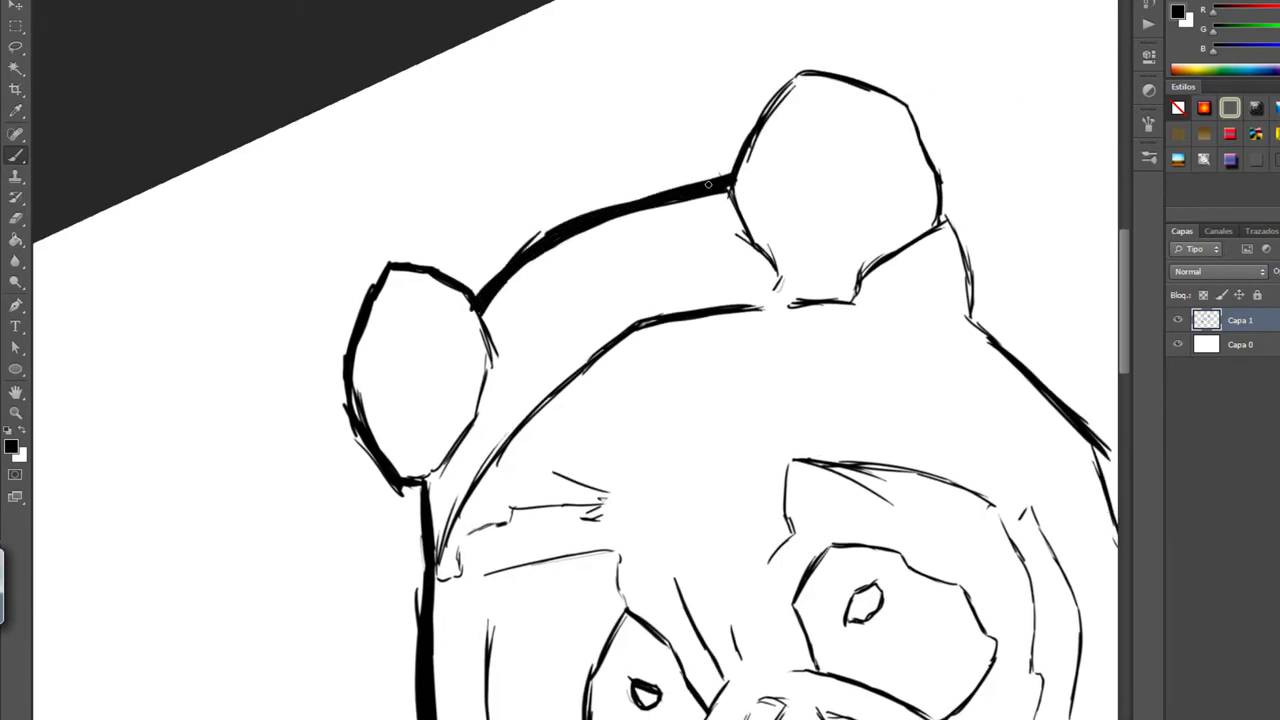
# Step: Draw a heavy line along the crown and ear, then reset the view rotation
pyautogui.moveTo(708, 184); pyautogui.dragTo(800, 66)
pyautogui.press('Escape')
pyautogui.scroll(-2, 766, 263)
pyautogui.scroll(-4, 740, 320)
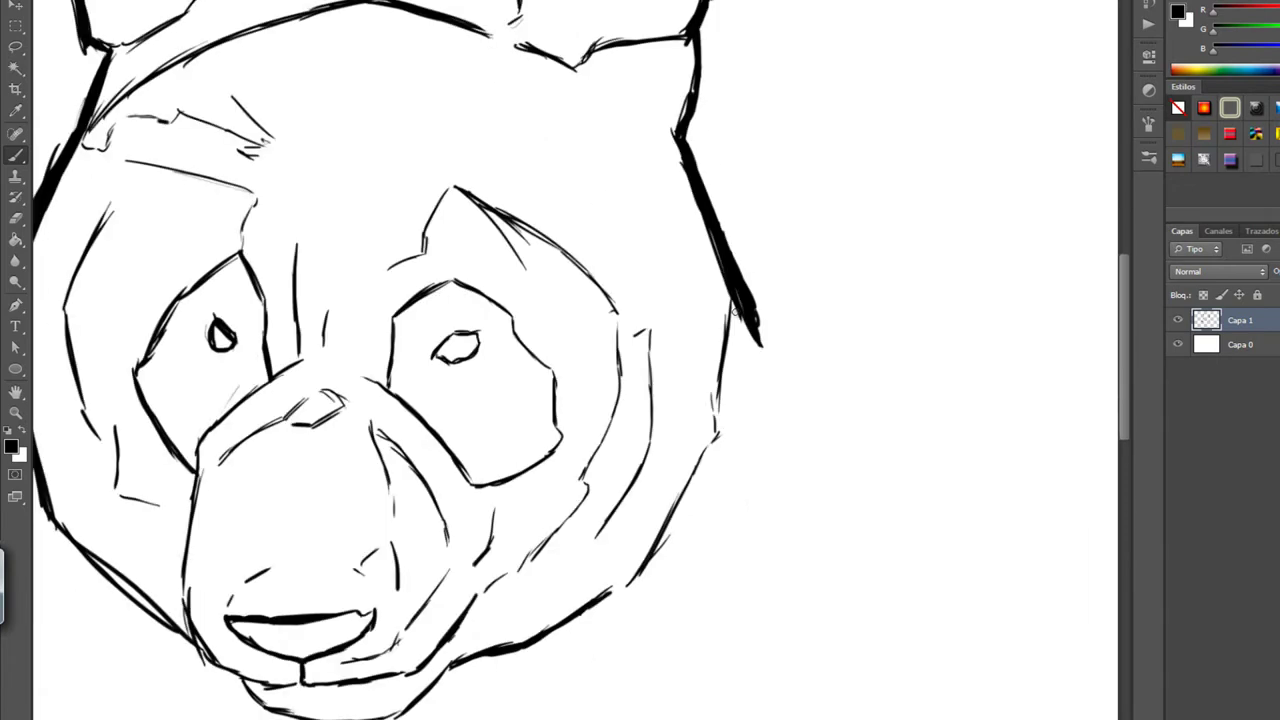
pyautogui.scroll(-2, 700, 400)
pyautogui.scroll(-2, 669, 490)
# Step: Thicken the jaw and chin underside, scrolling to review the whole face
pyautogui.moveTo(669, 490); pyautogui.dragTo(726, 383)
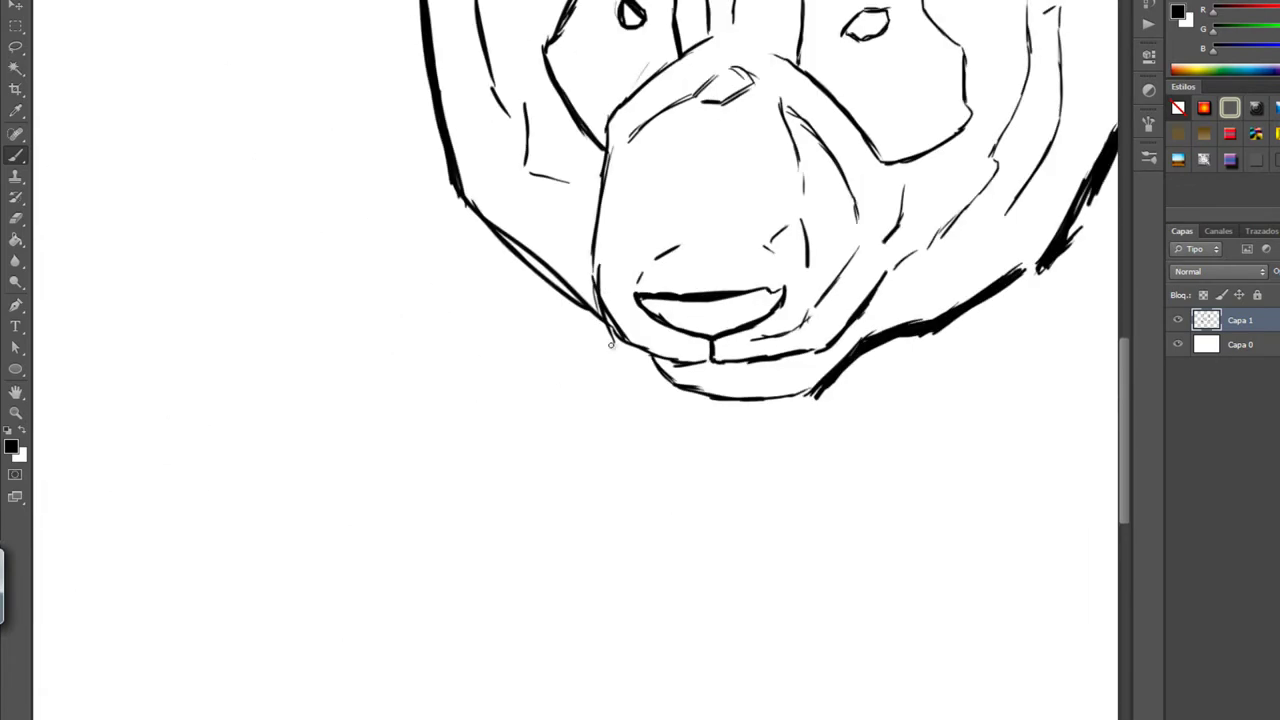
pyautogui.scroll(2, 726, 383)
pyautogui.scroll(-2, 677, 466)
pyautogui.scroll(-1, 620, 420)
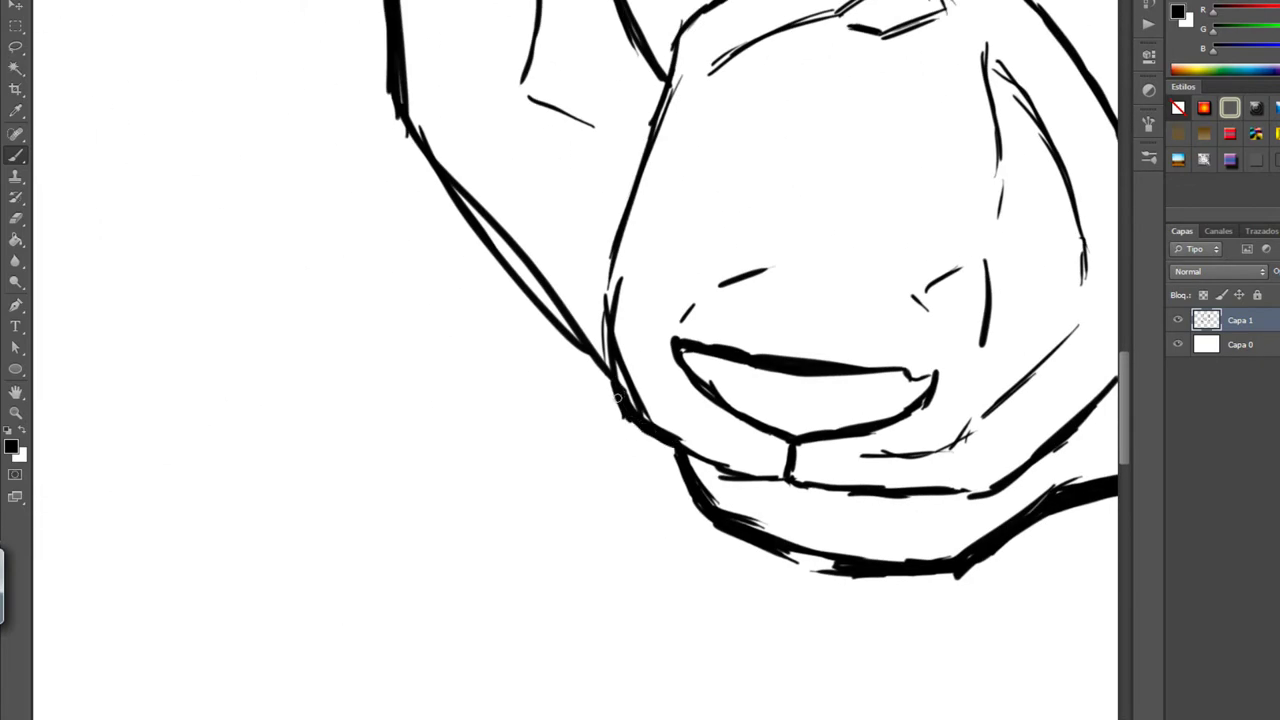
pyautogui.scroll(-1, 580, 380)
pyautogui.scroll(-1, 538, 330)
pyautogui.scroll(5, 538, 330)
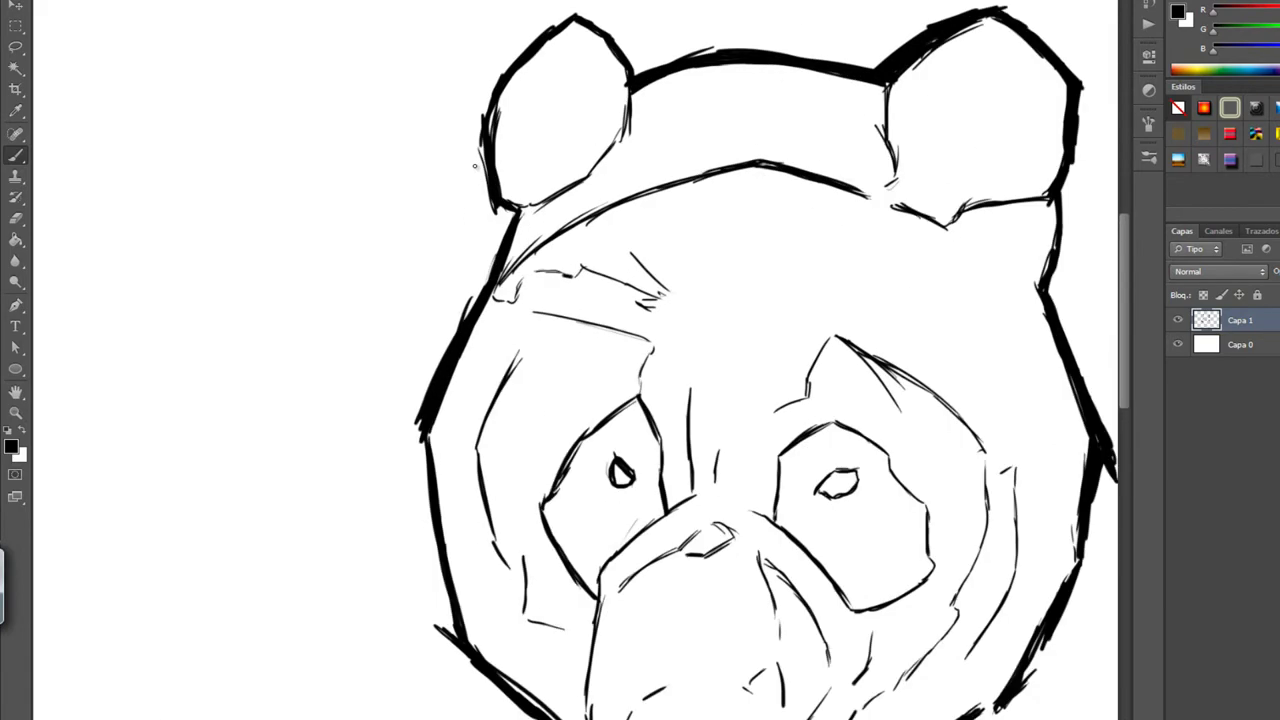
pyautogui.scroll(2, 657, 360)
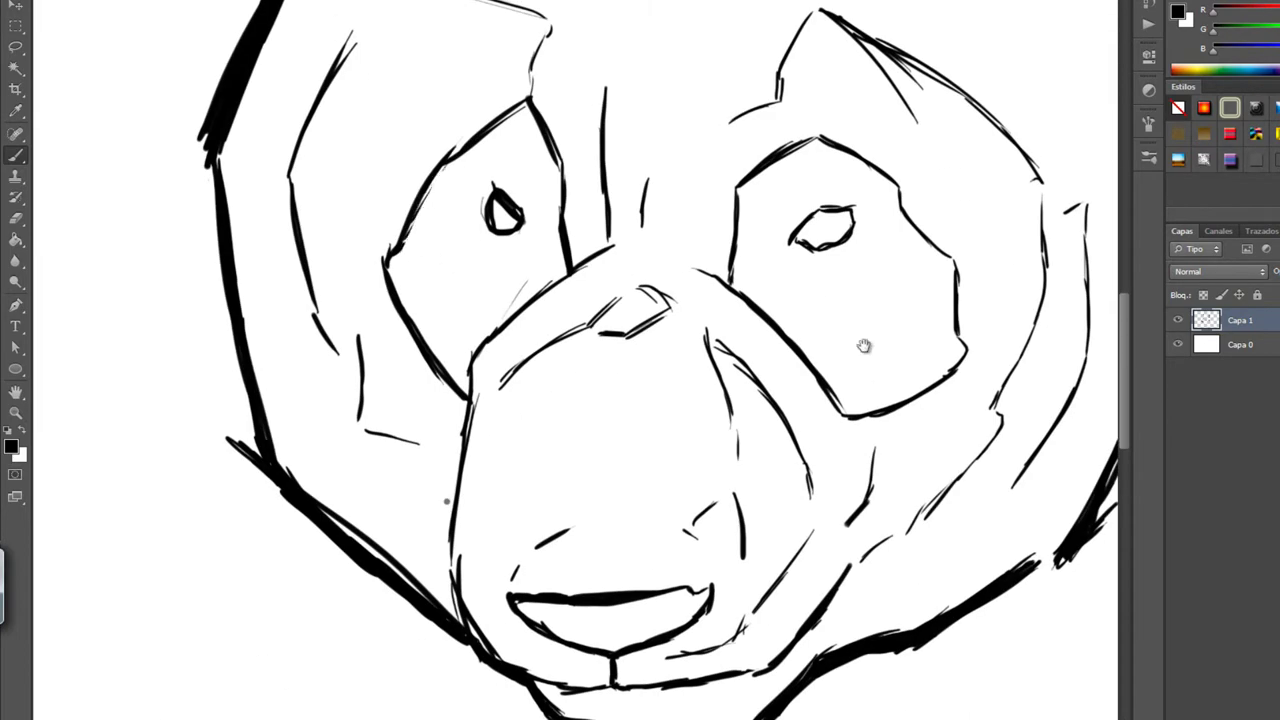
pyautogui.scroll(-1, 864, 345)
pyautogui.scroll(-1, 864, 345)
pyautogui.scroll(3, 864, 345)
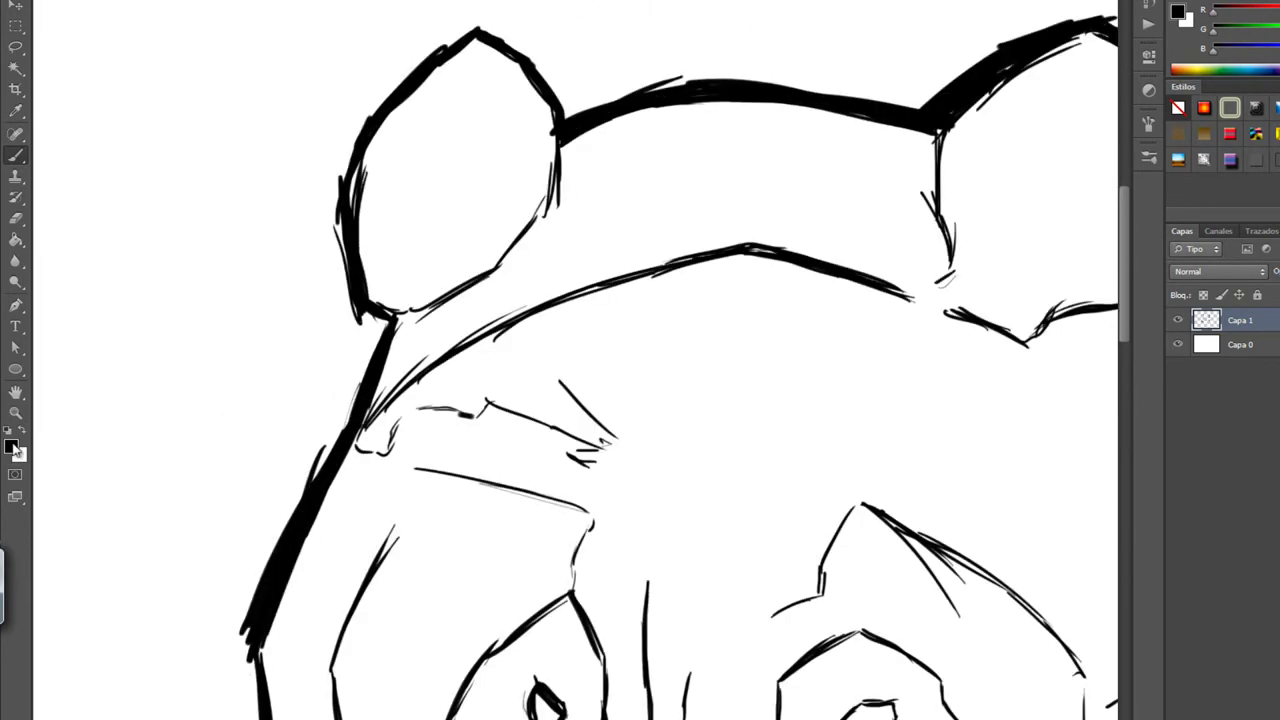
# Step: On a new layer, densely hatch the left ear
pyautogui.hotkey('ctrl', 'shift', 'n')
pyautogui.press('Return')
pyautogui.moveTo(361, 178); pyautogui.dragTo(412, 318)
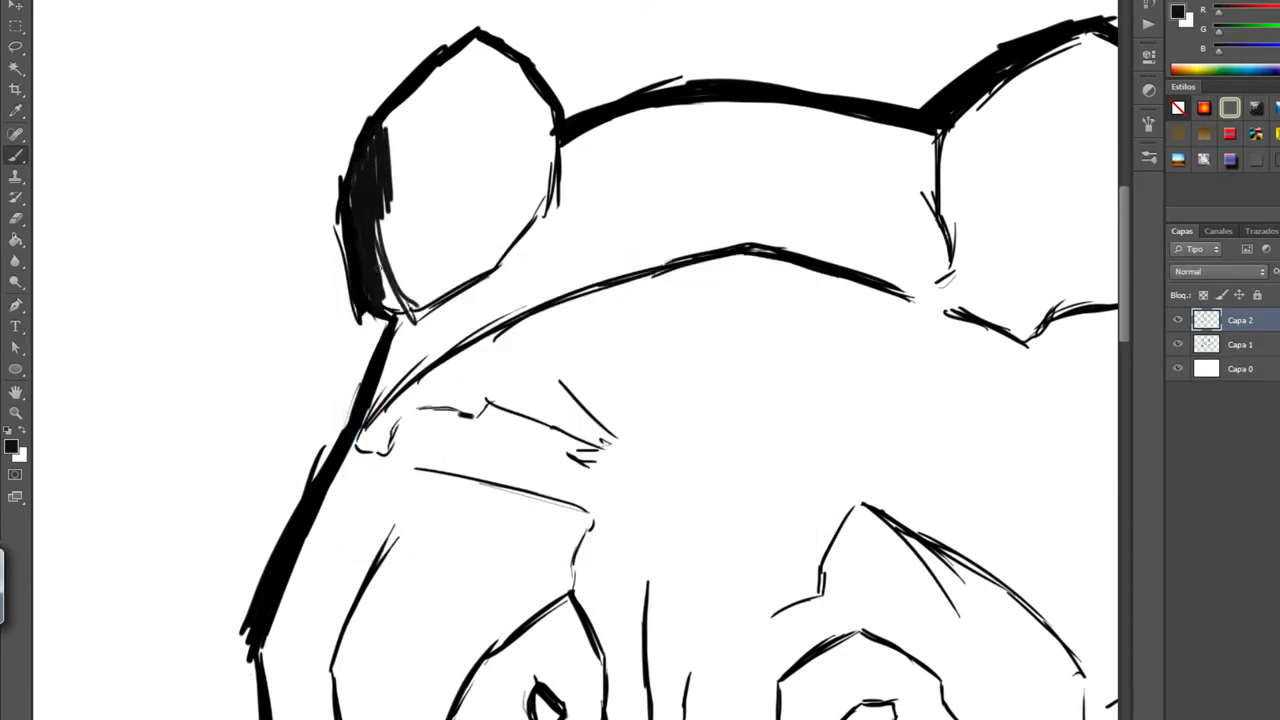
pyautogui.moveTo(445, 75); pyautogui.dragTo(452, 292)
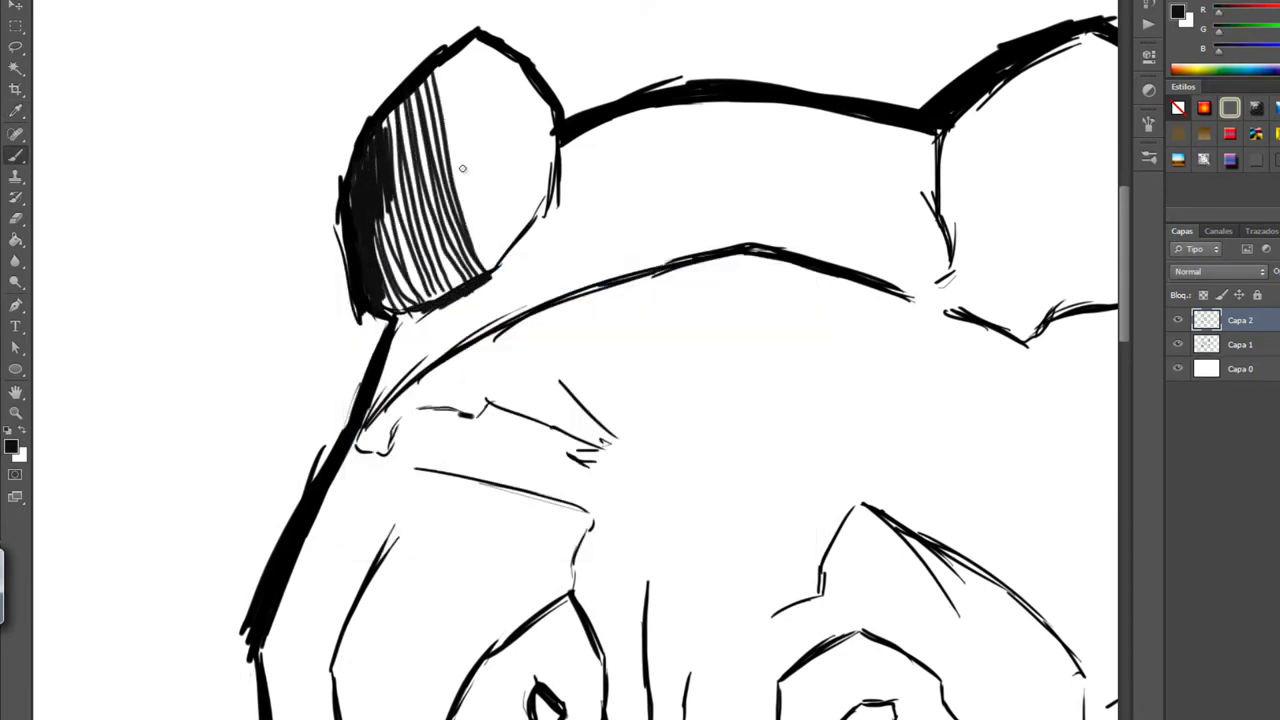
pyautogui.moveTo(495, 69); pyautogui.dragTo(510, 240)
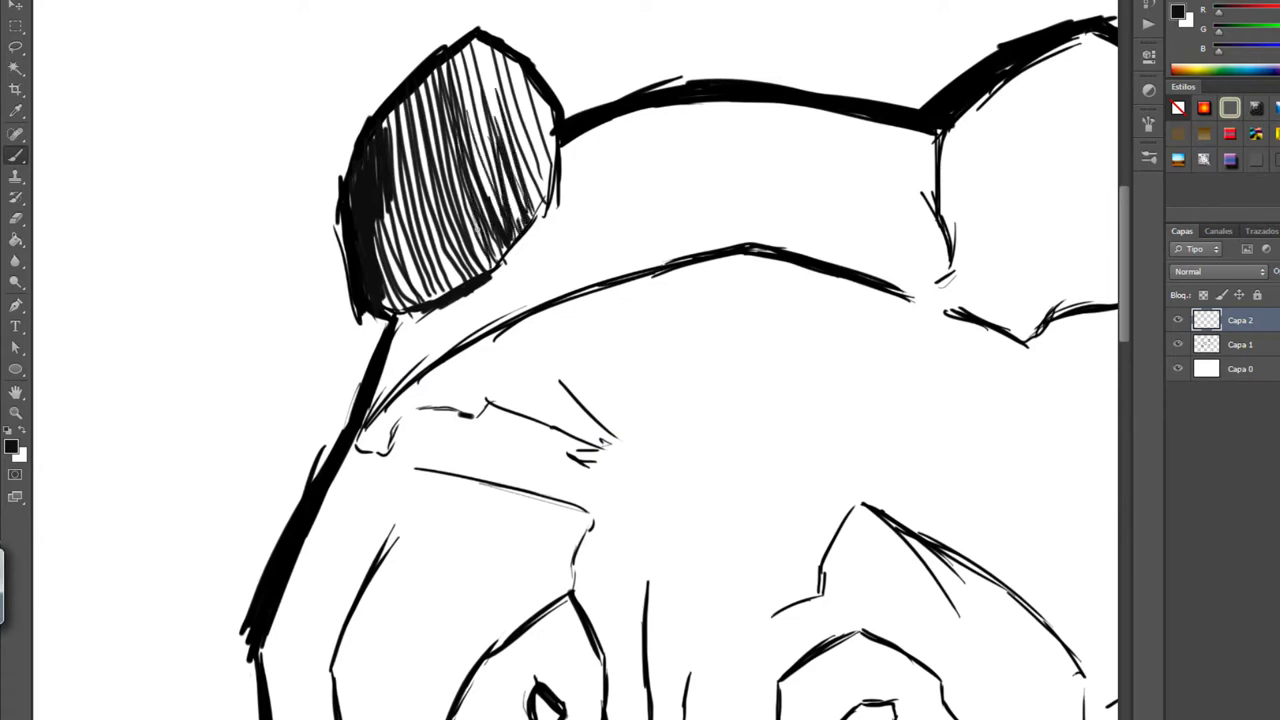
pyautogui.moveTo(460, 100); pyautogui.dragTo(420, 295)
pyautogui.moveTo(500, 235); pyautogui.dragTo(390, 305)
# Step: Fill the right ear with vertical hatching out to its edge
pyautogui.moveTo(606, 271); pyautogui.dragTo(366, 266)
pyautogui.moveTo(785, 65); pyautogui.dragTo(755, 300)
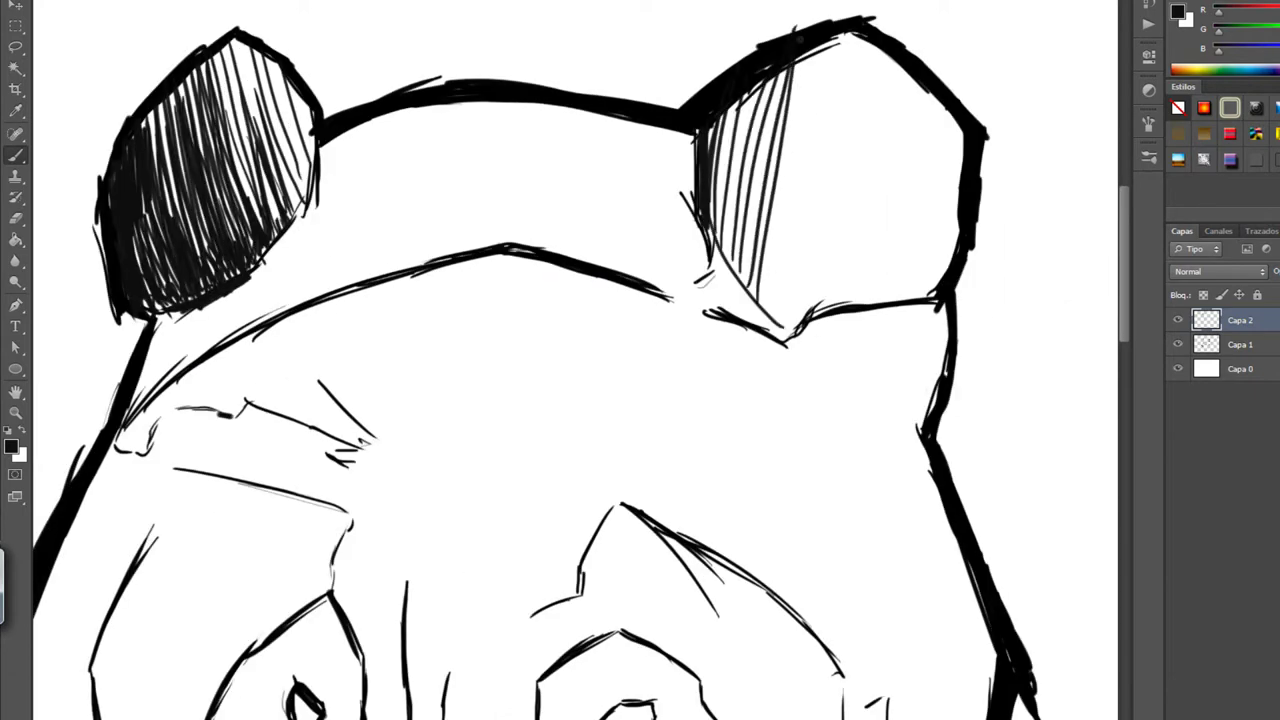
pyautogui.moveTo(805, 45); pyautogui.dragTo(785, 320)
pyautogui.moveTo(830, 40); pyautogui.dragTo(805, 315)
pyautogui.moveTo(860, 48)
pyautogui.mouseDown()
pyautogui.moveTo(835, 312)
pyautogui.moveTo(860, 306)
pyautogui.mouseUp()
pyautogui.moveTo(905, 70); pyautogui.dragTo(885, 306)
pyautogui.moveTo(935, 105); pyautogui.dragTo(915, 300)
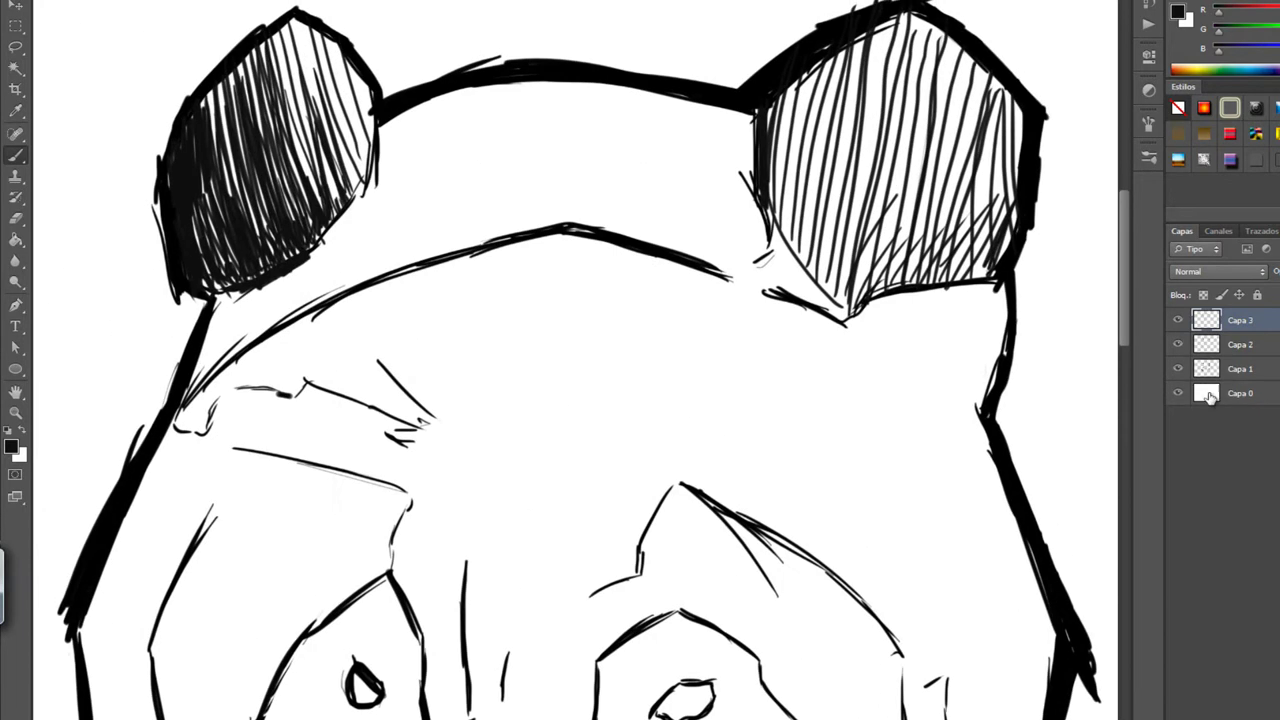
# Step: On another new layer, brush soft grey shading into both ears
pyautogui.hotkey('ctrl', 'shift', 'alt', 'n')
pyautogui.rightClick(228, 288)
pyautogui.moveTo(215, 205); pyautogui.dragTo(205, 290)
pyautogui.moveTo(225, 165); pyautogui.dragTo(205, 275)
pyautogui.rightClick(277, 193)
pyautogui.moveTo(345, 60); pyautogui.dragTo(310, 240)
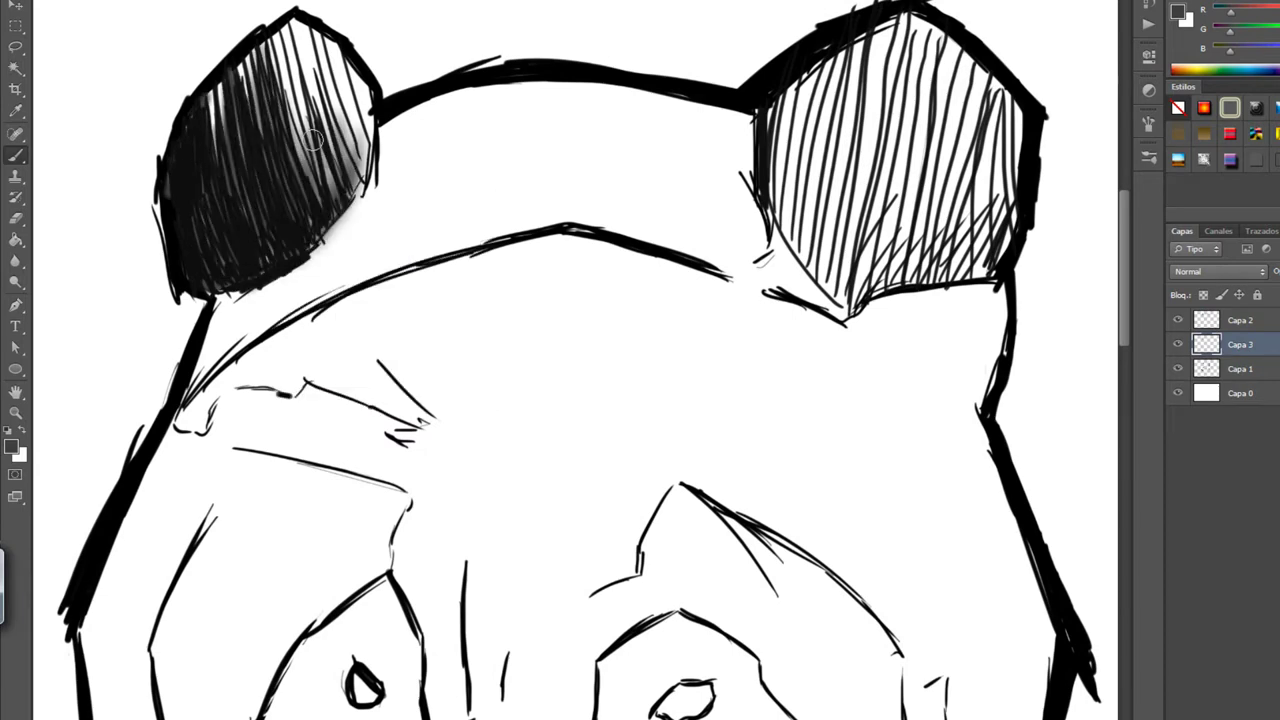
pyautogui.moveTo(300, 140); pyautogui.dragTo(330, 250)
pyautogui.rightClick(326, 190)
pyautogui.moveTo(830, 160); pyautogui.dragTo(800, 300)
pyautogui.moveTo(880, 150); pyautogui.dragTo(1000, 280)
pyautogui.moveTo(1000, 70); pyautogui.dragTo(1020, 190)
# Step: Move Capa 3 below Capa 1, pick a darker shading colour and add layer Capa 4
pyautogui.moveTo(1240, 344); pyautogui.dragTo(1240, 375)
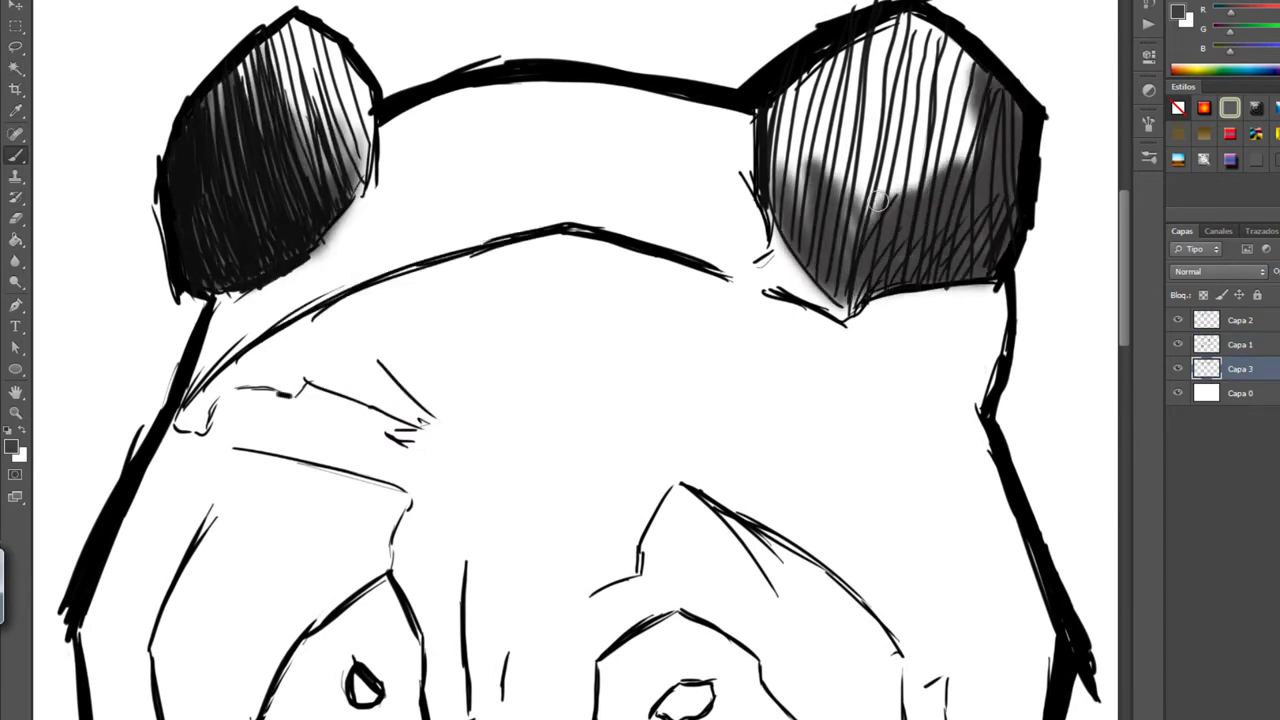
pyautogui.click(1240, 320)
pyautogui.click(1178, 12)
pyautogui.press('Escape')
pyautogui.hotkey('ctrl', 'shift', 'alt', 'n')
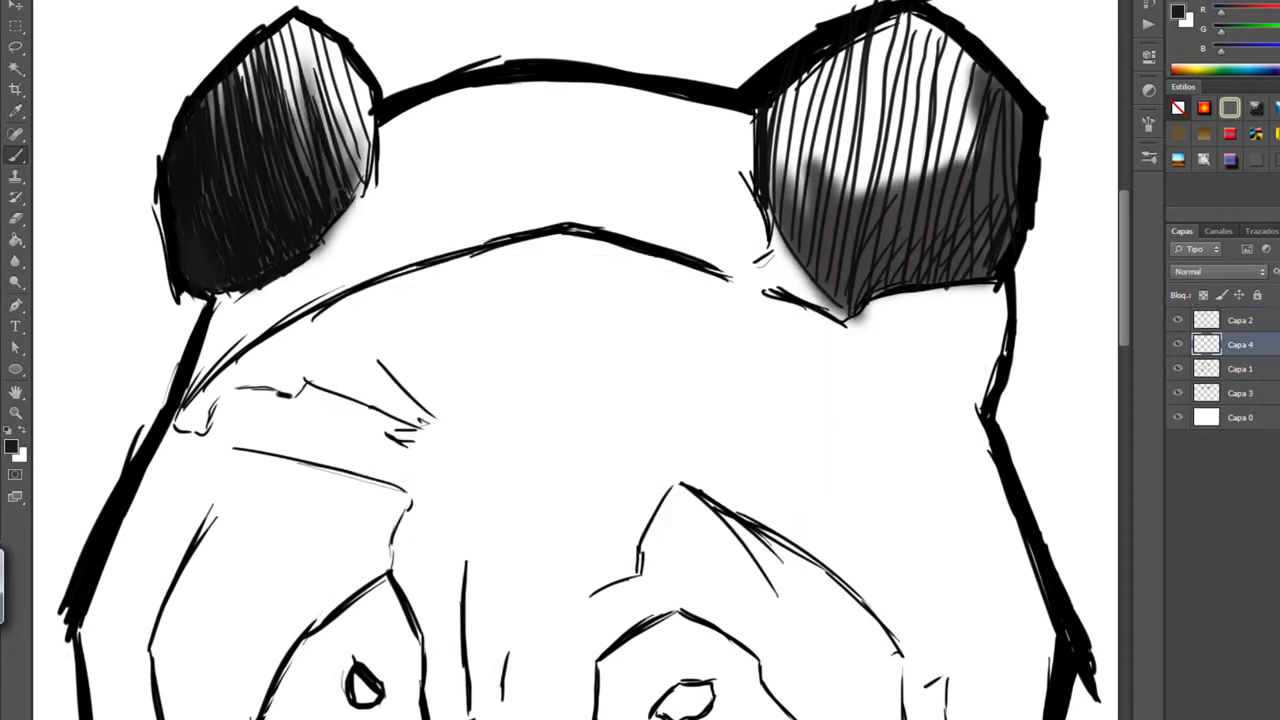
# Step: Deepen the dark shading on the left ear and the lower right ear
pyautogui.moveTo(320, 85); pyautogui.dragTo(330, 180)
pyautogui.moveTo(821, 224); pyautogui.dragTo(716, 234)
pyautogui.moveTo(700, 50); pyautogui.dragTo(730, 210)
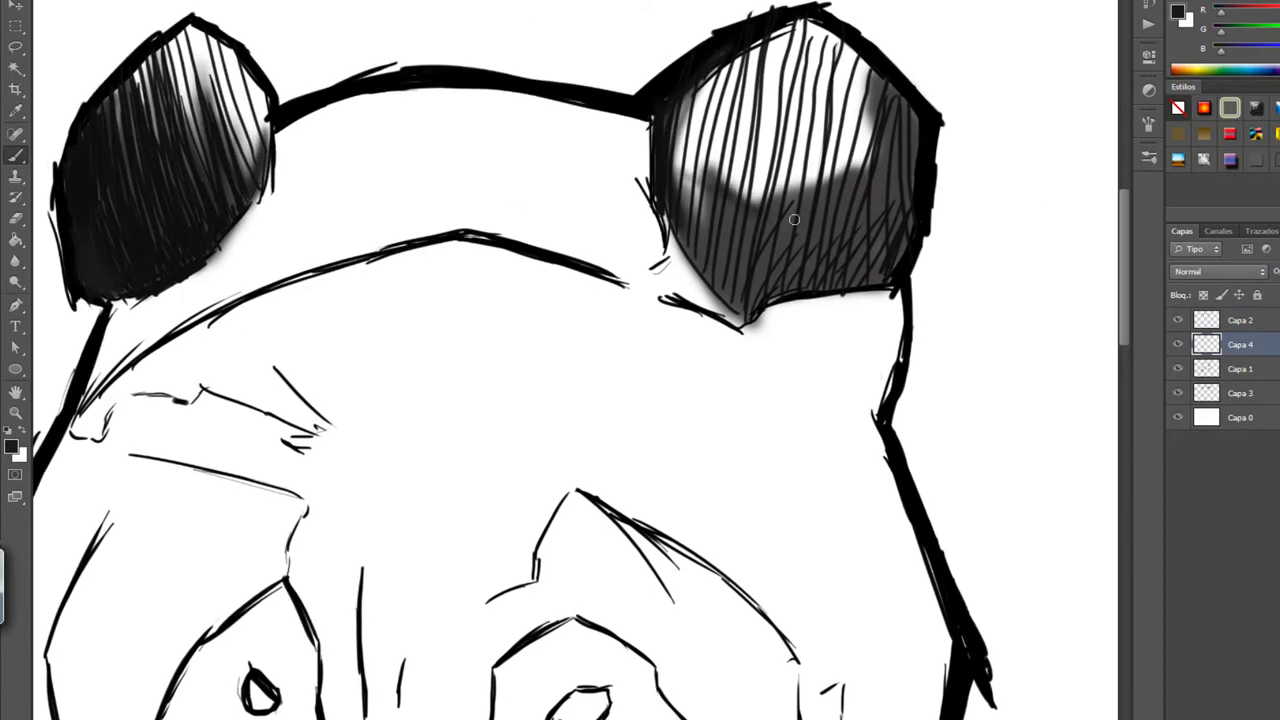
pyautogui.moveTo(810, 230); pyautogui.dragTo(760, 320)
pyautogui.moveTo(880, 150); pyautogui.dragTo(850, 290)
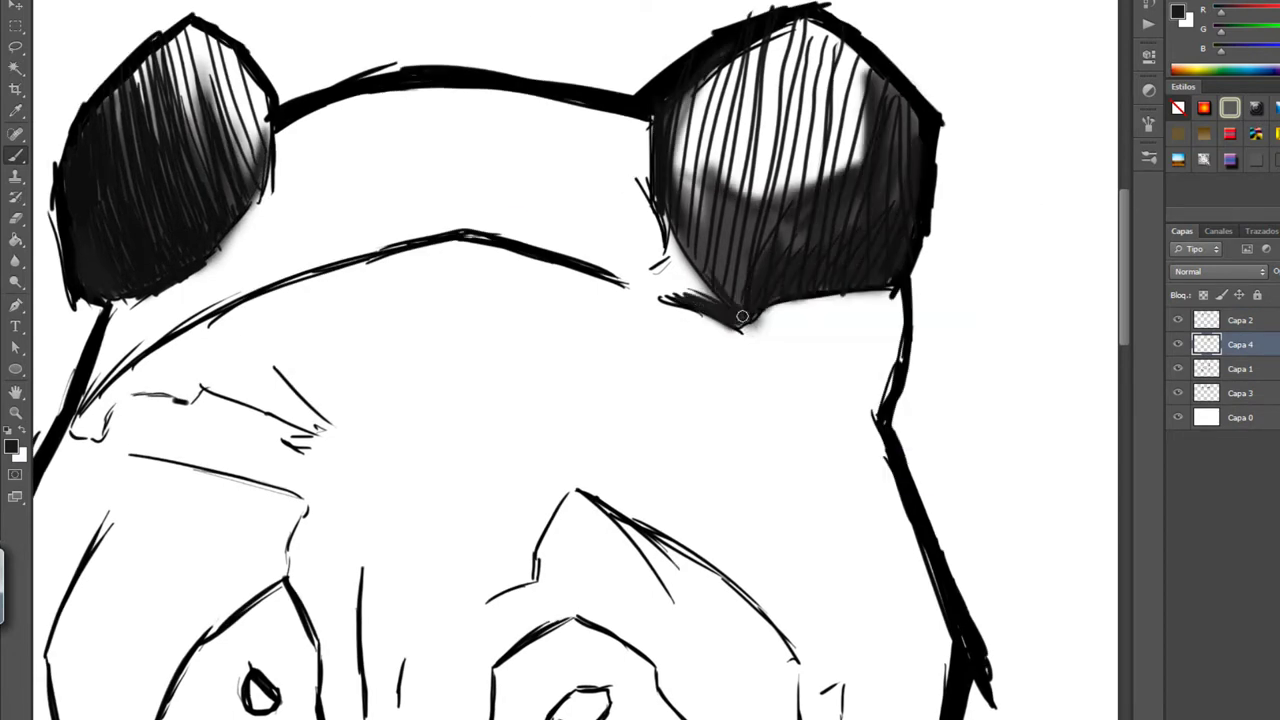
# Step: On Capa 2, hatch the left eye patch with dense strokes
pyautogui.hotkey('alt', ']')
pyautogui.rightClick(525, 480)
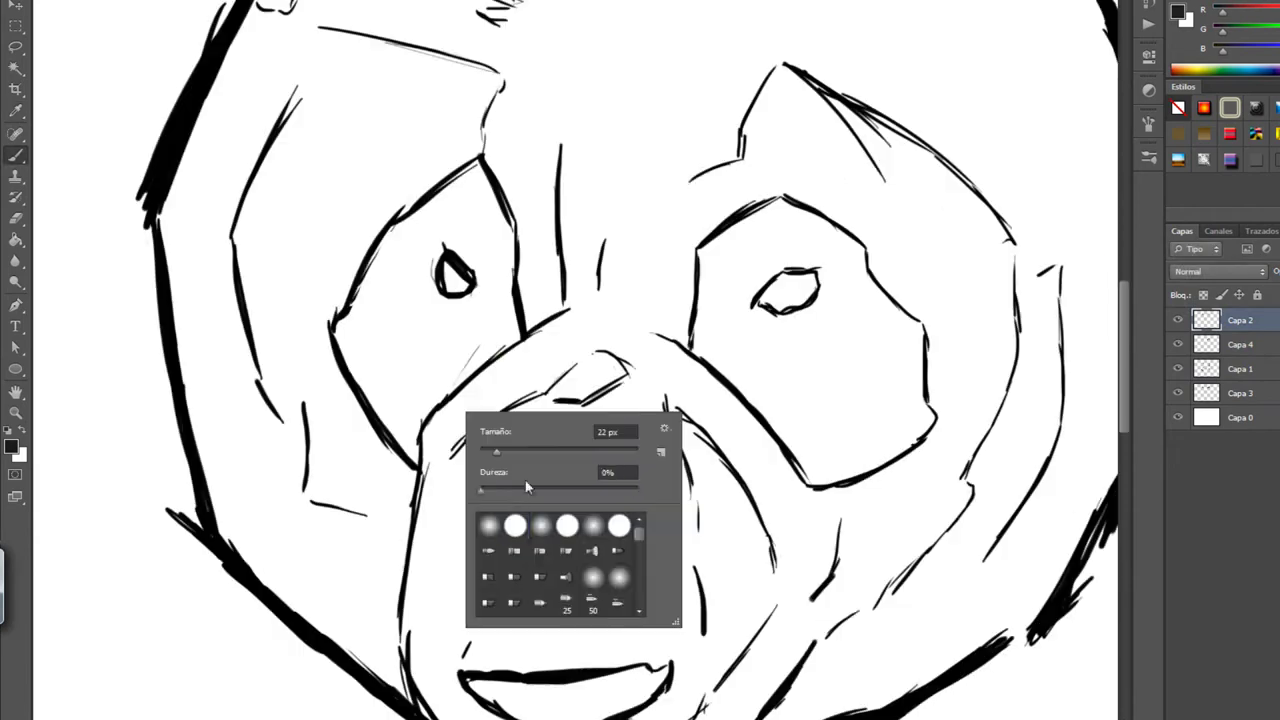
pyautogui.press('Escape')
pyautogui.scroll(2, 525, 480)
pyautogui.moveTo(345, 300); pyautogui.dragTo(400, 460)
pyautogui.moveTo(400, 220); pyautogui.dragTo(460, 420)
pyautogui.moveTo(440, 190); pyautogui.dragTo(500, 370)
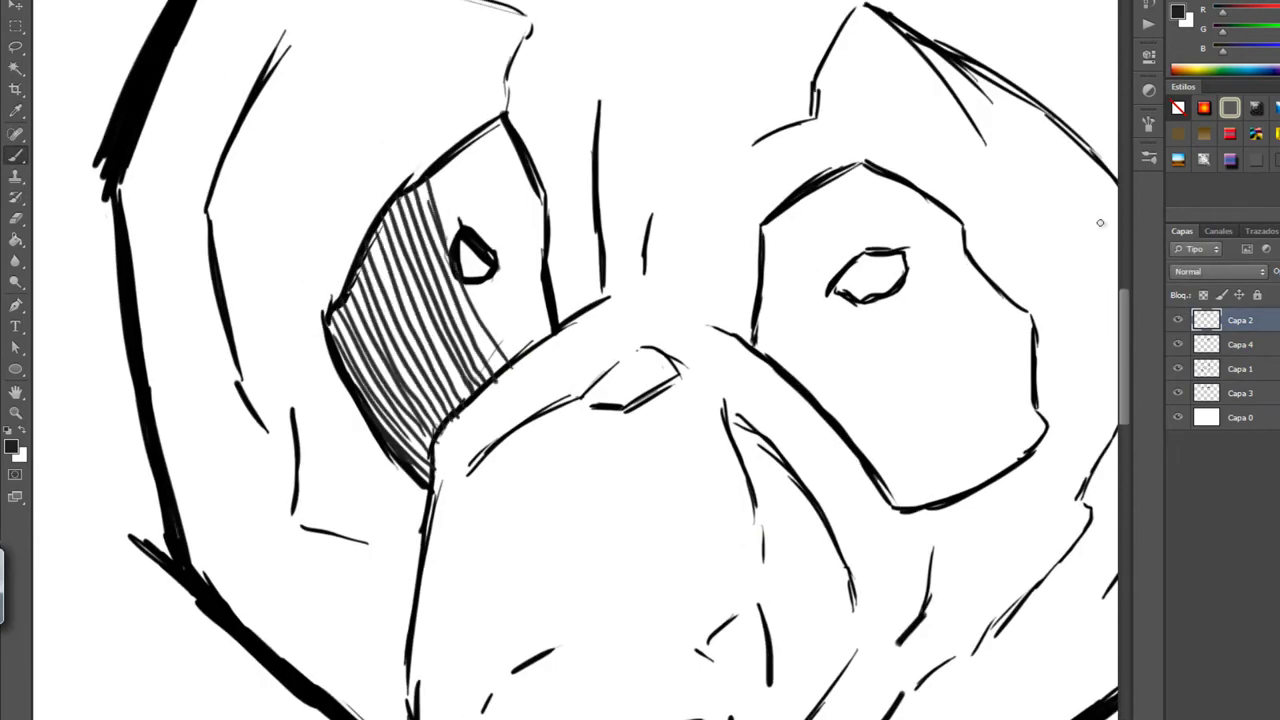
pyautogui.moveTo(460, 160); pyautogui.dragTo(530, 340)
pyautogui.moveTo(480, 130); pyautogui.dragTo(550, 320)
pyautogui.moveTo(350, 290); pyautogui.dragTo(420, 470)
# Step: Fill the right eye patch with vertical hatching
pyautogui.moveTo(410, 380); pyautogui.dragTo(430, 480)
pyautogui.moveTo(640, 360); pyautogui.dragTo(440, 290)
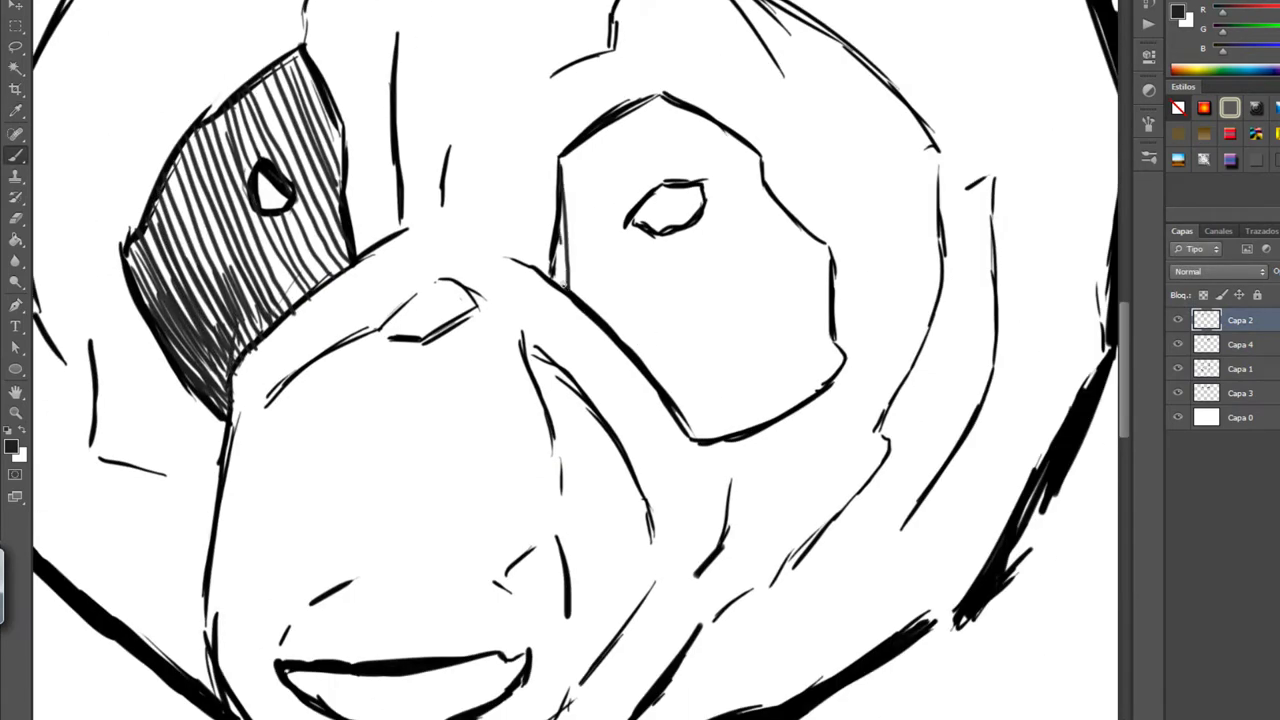
pyautogui.moveTo(595, 120); pyautogui.dragTo(610, 360)
pyautogui.moveTo(665, 100); pyautogui.dragTo(690, 420)
pyautogui.moveTo(730, 120); pyautogui.dragTo(740, 430)
pyautogui.moveTo(800, 160); pyautogui.dragTo(810, 410)
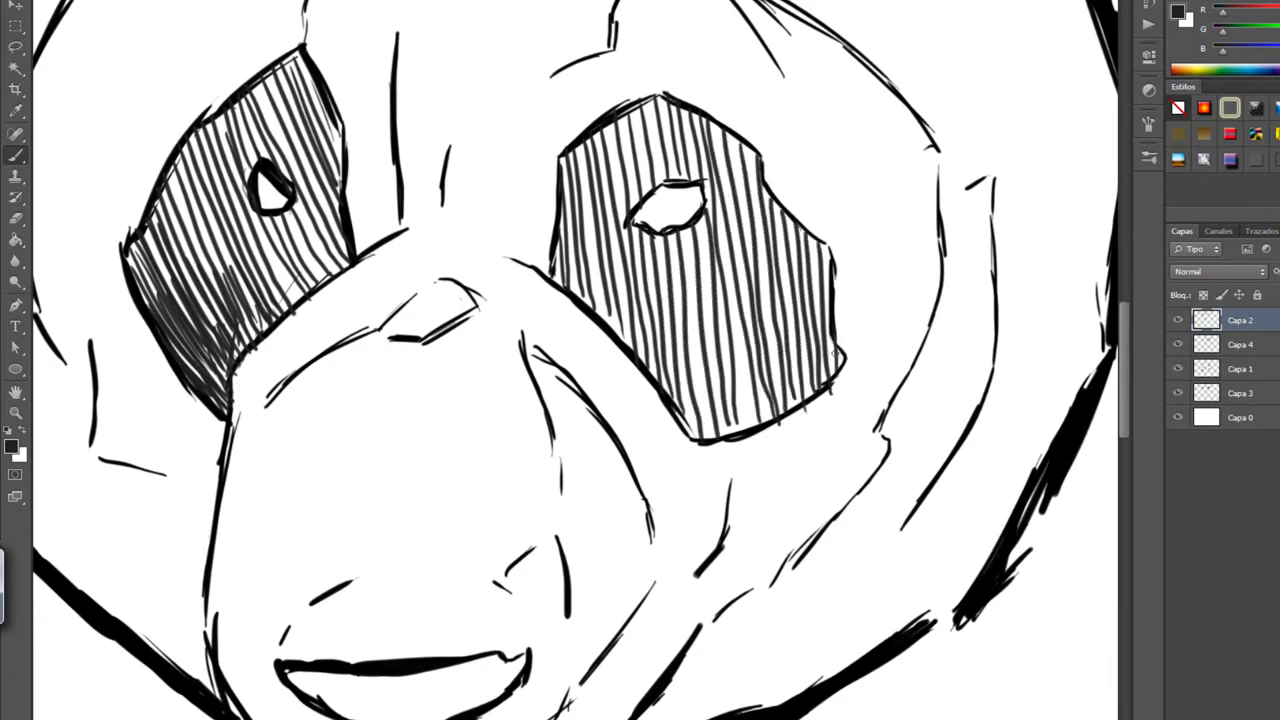
pyautogui.moveTo(690, 300); pyautogui.dragTo(700, 430)
pyautogui.moveTo(820, 260); pyautogui.dragTo(825, 390)
# Step: Set a dark grey painting colour, select Capa 3 and adjust the brush
pyautogui.click(11, 446)
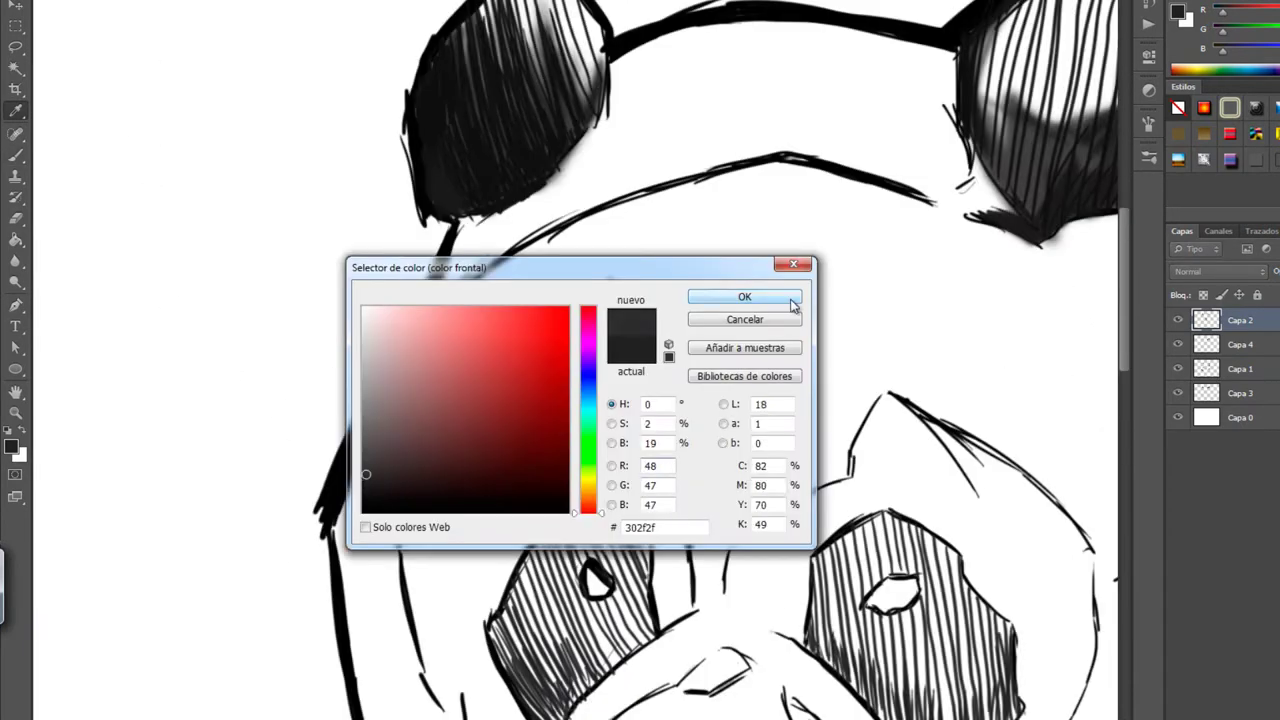
pyautogui.click(766, 294)
pyautogui.click(1183, 398)
pyautogui.scroll(-5, 640, 481)
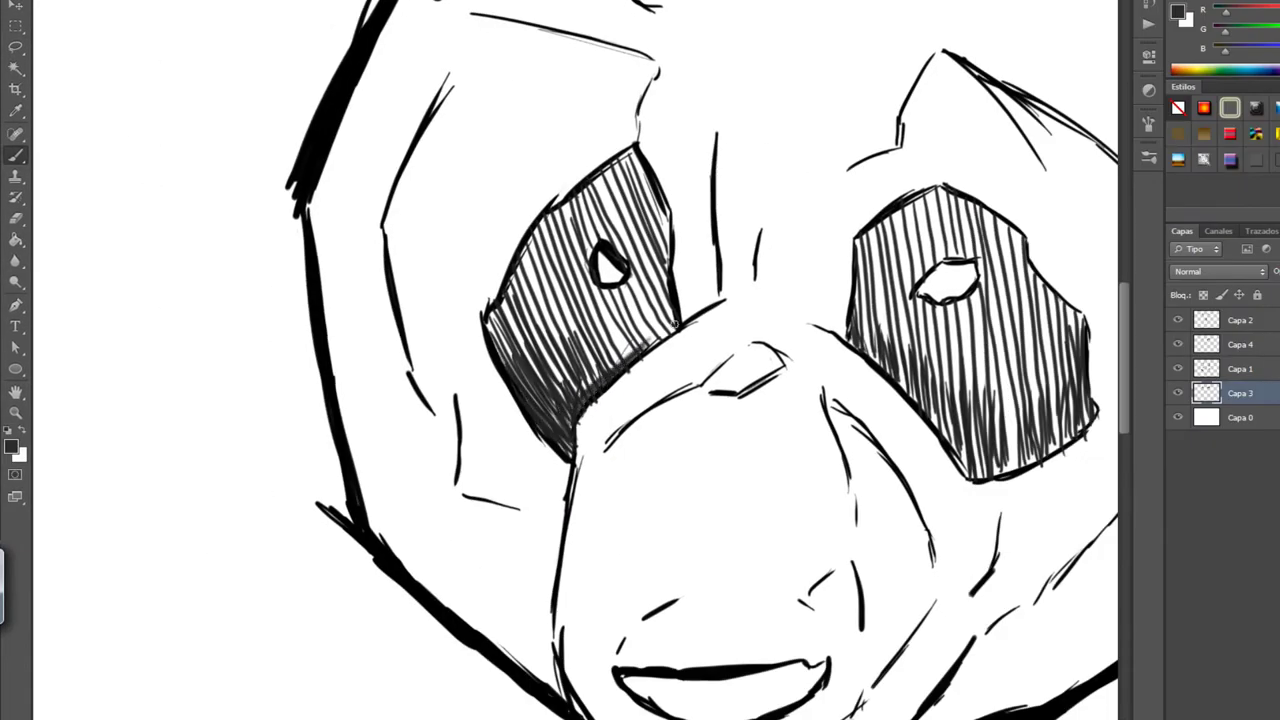
pyautogui.rightClick(617, 267)
pyautogui.press('Escape')
pyautogui.moveTo(945, 549)
pyautogui.mouseDown()
pyautogui.moveTo(749, 366)
pyautogui.moveTo(789, 491)
pyautogui.mouseUp()
# Step: On new layer Capa 5, brush soft grey tone into both eye patches
pyautogui.hotkey('ctrl', 'shift', 'alt', 'n')
pyautogui.moveTo(360, 400); pyautogui.dragTo(440, 270)
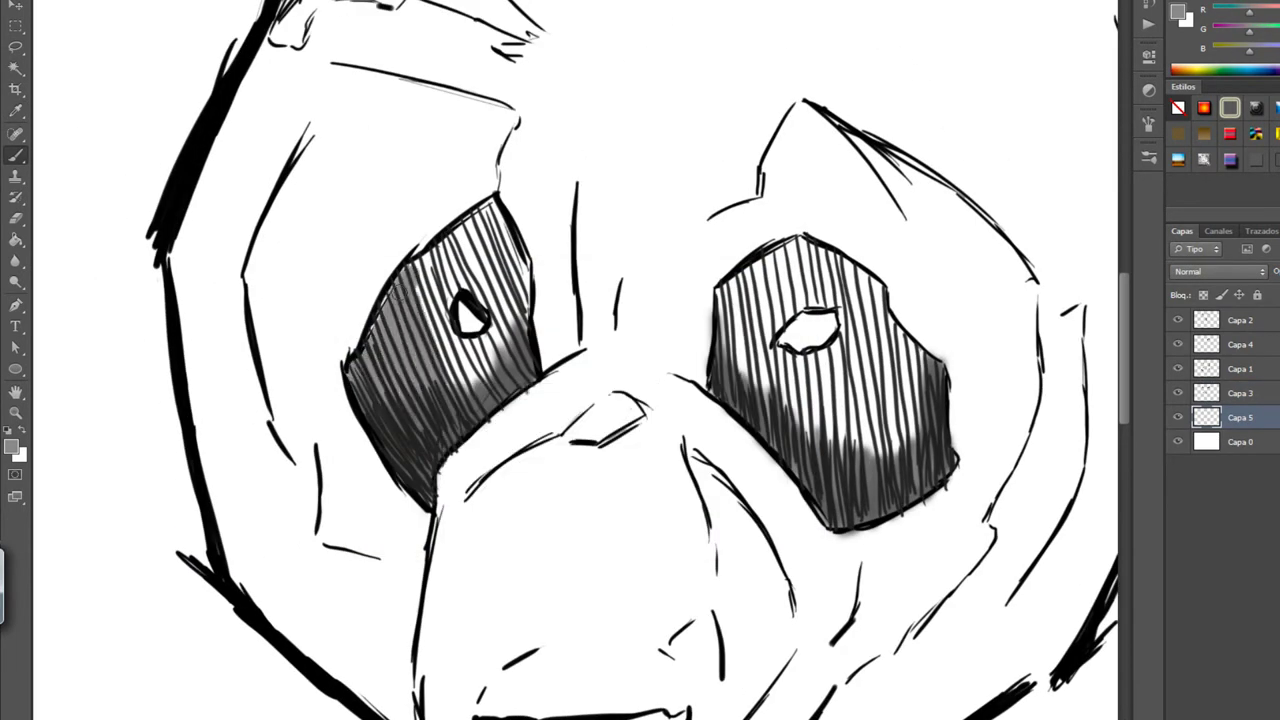
pyautogui.moveTo(480, 220); pyautogui.dragTo(436, 326)
pyautogui.moveTo(740, 290); pyautogui.dragTo(740, 385)
pyautogui.moveTo(815, 336); pyautogui.dragTo(790, 450)
pyautogui.moveTo(920, 320); pyautogui.dragTo(800, 460)
pyautogui.moveTo(760, 260)
pyautogui.mouseDown()
pyautogui.moveTo(910, 385)
pyautogui.moveTo(880, 320)
pyautogui.mouseUp()
pyautogui.moveTo(860, 270); pyautogui.dragTo(804, 368)
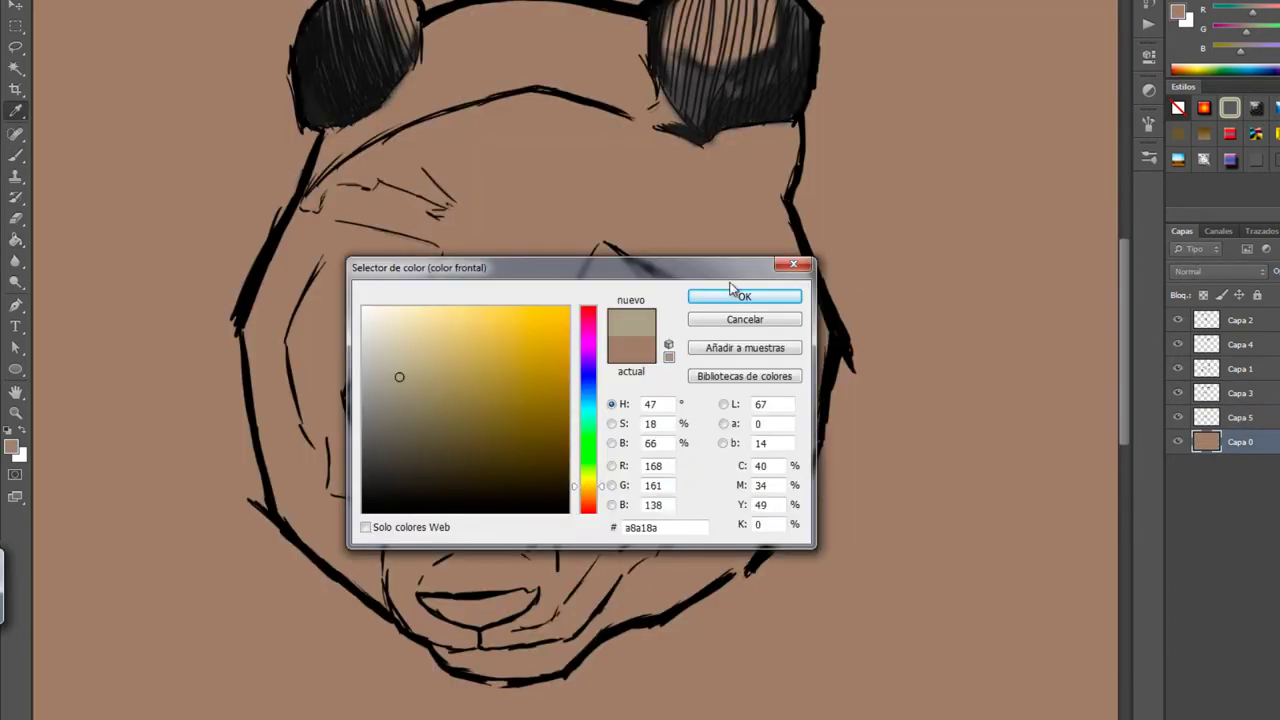
# Step: Fill the background tan and deepen the grey shading in both eye patches
pyautogui.click(740, 295)
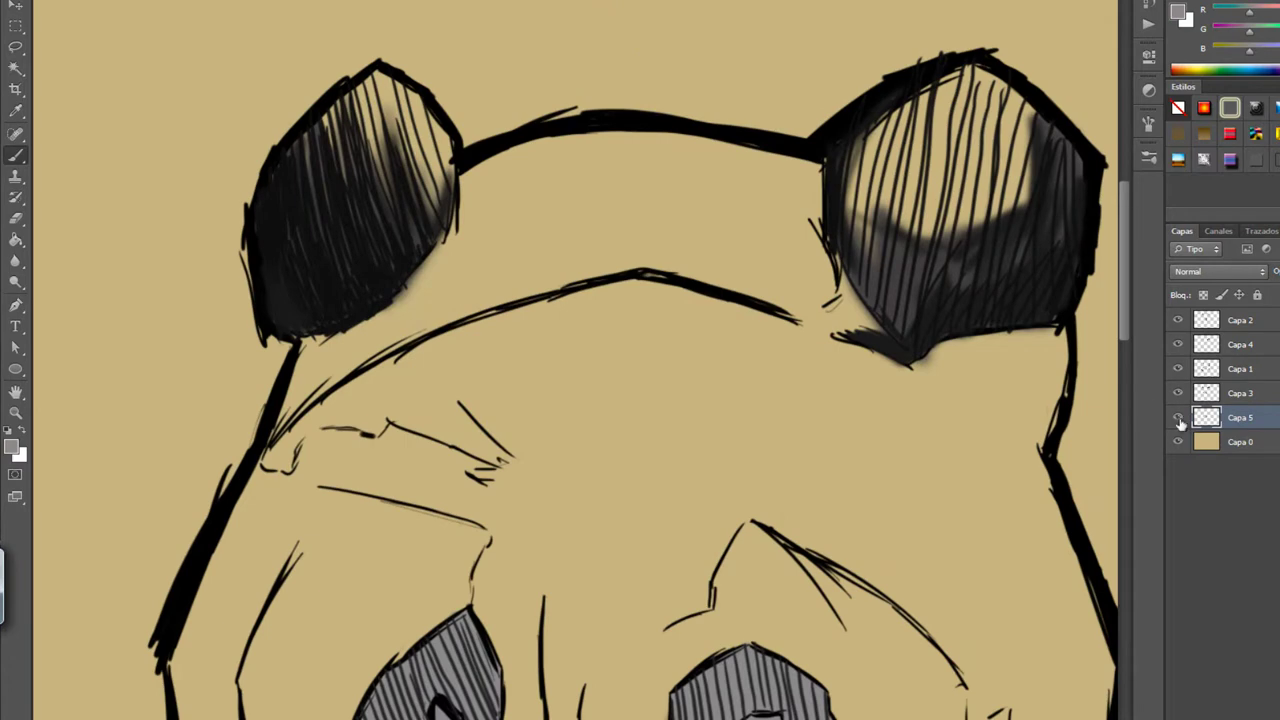
pyautogui.moveTo(370, 80); pyautogui.dragTo(420, 200)
pyautogui.moveTo(700, 300); pyautogui.dragTo(588, 300)
pyautogui.rightClick(815, 192)
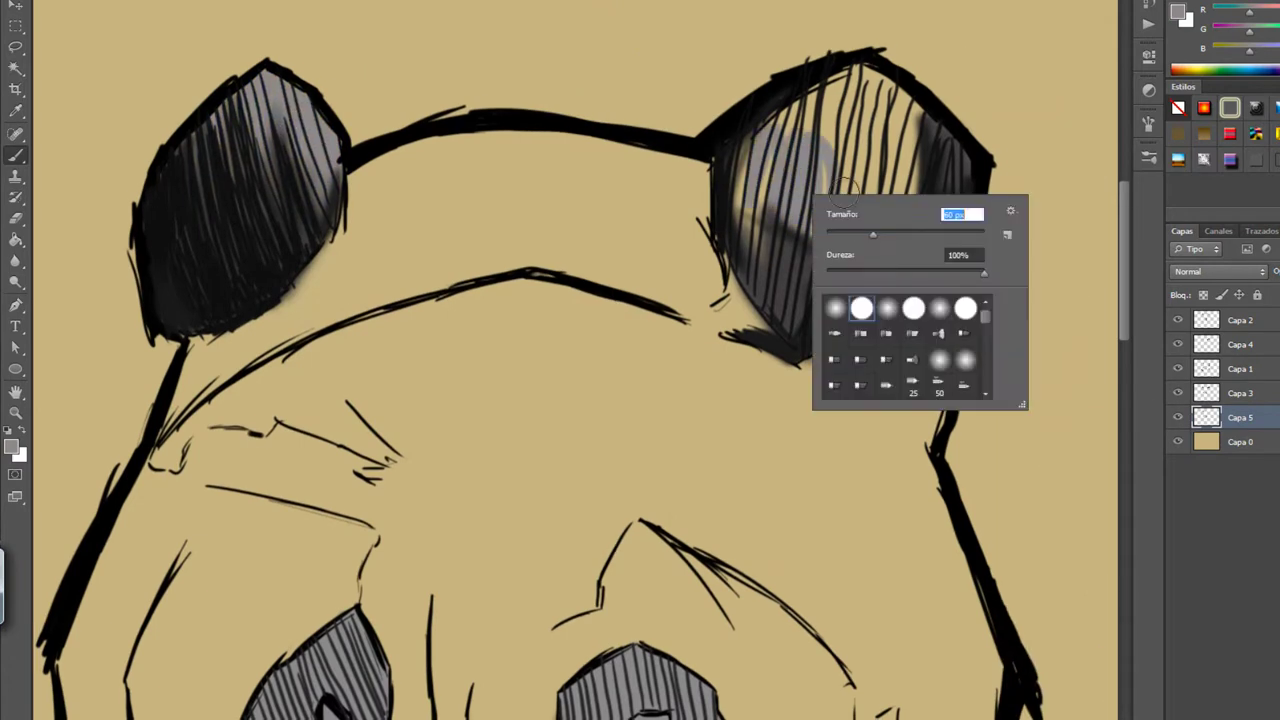
pyautogui.moveTo(830, 80); pyautogui.dragTo(880, 120)
pyautogui.rightClick(632, 388)
# Step: Paint grey inside the mouth and hatch it on Capa 3
pyautogui.moveTo(650, 245)
pyautogui.mouseDown()
pyautogui.moveTo(783, 242)
pyautogui.moveTo(643, 259)
pyautogui.mouseUp()
pyautogui.hotkey('alt', ']')
pyautogui.hotkey('ctrl', '-')
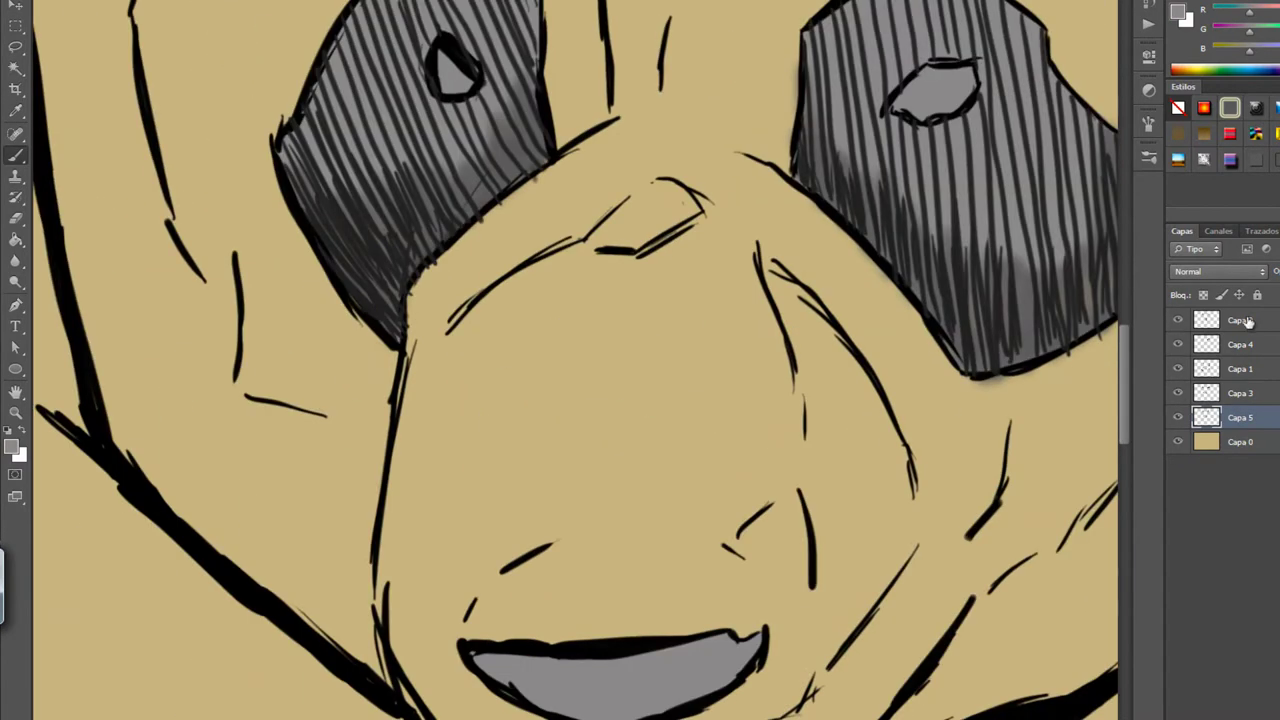
pyautogui.rightClick(545, 390)
pyautogui.press('Escape')
pyautogui.hotkey('ctrl', '+')
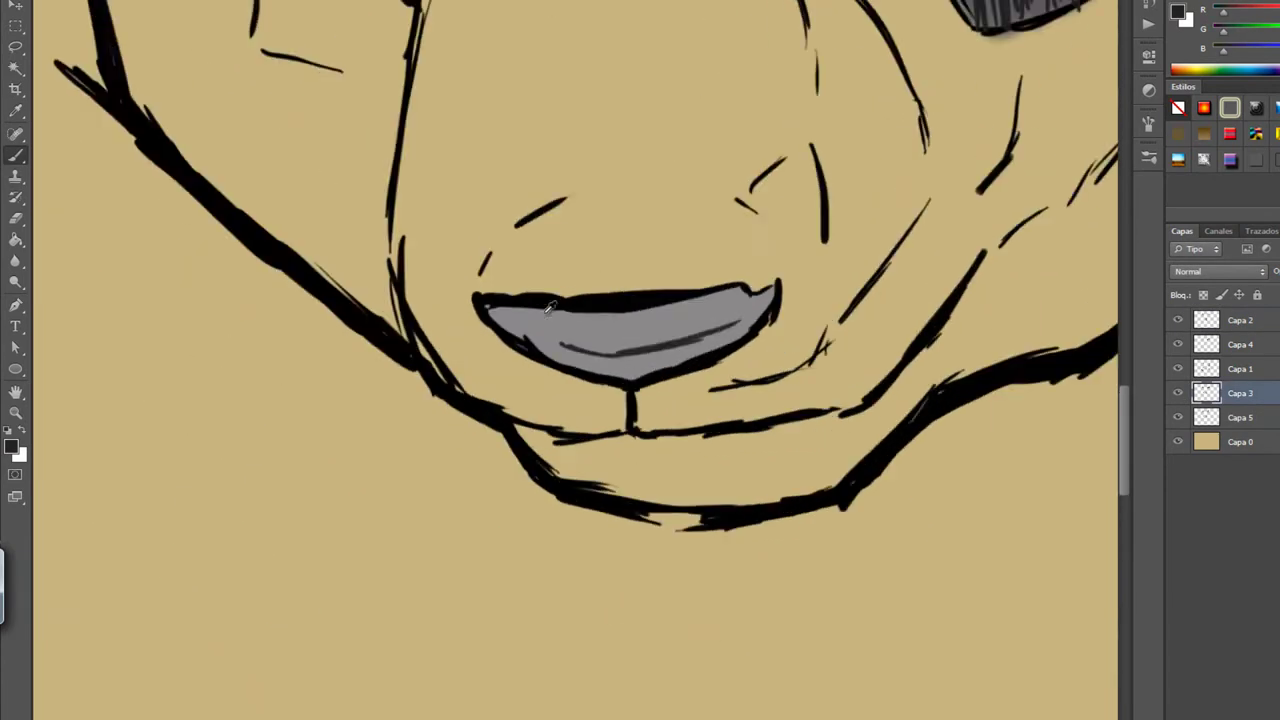
pyautogui.moveTo(500, 300); pyautogui.dragTo(537, 302)
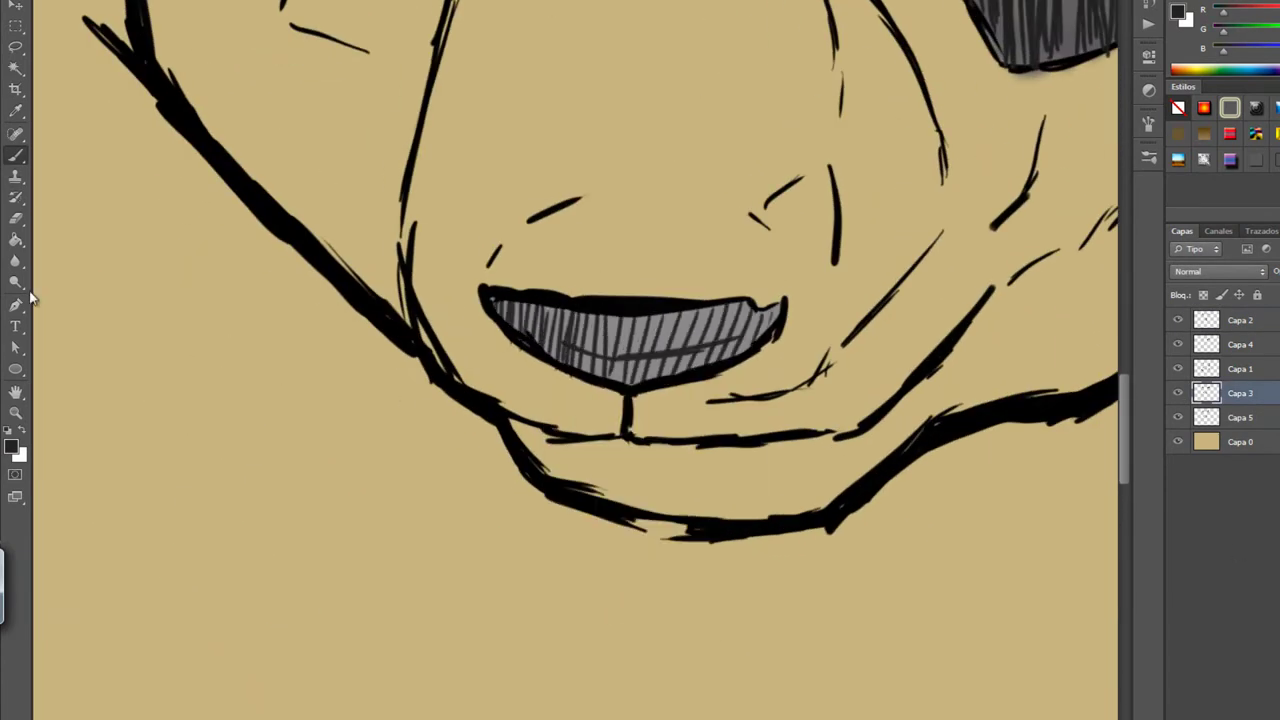
# Step: Darken the mouth shading on Capa 5 and paint a dark stroke under the right ear
pyautogui.hotkey('alt', '[')
pyautogui.moveTo(499, 315); pyautogui.dragTo(700, 340)
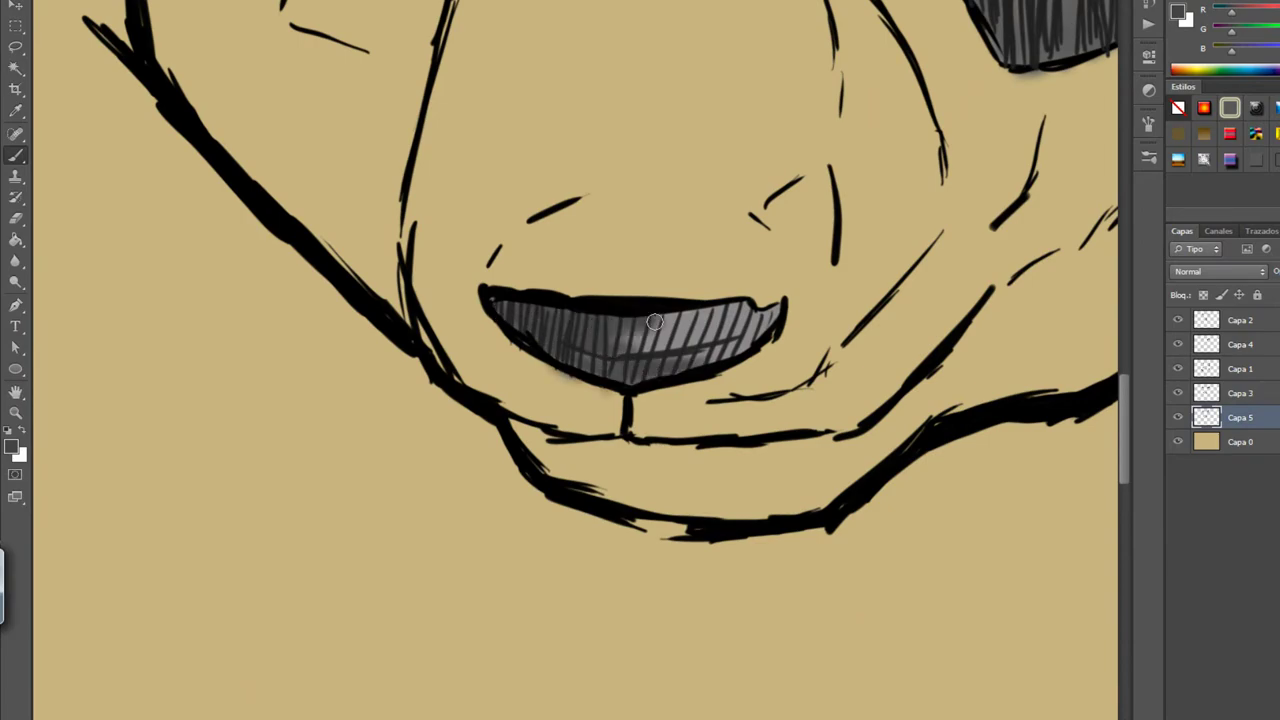
pyautogui.hotkey('ctrl', '-')
pyautogui.hotkey('ctrl', '+')
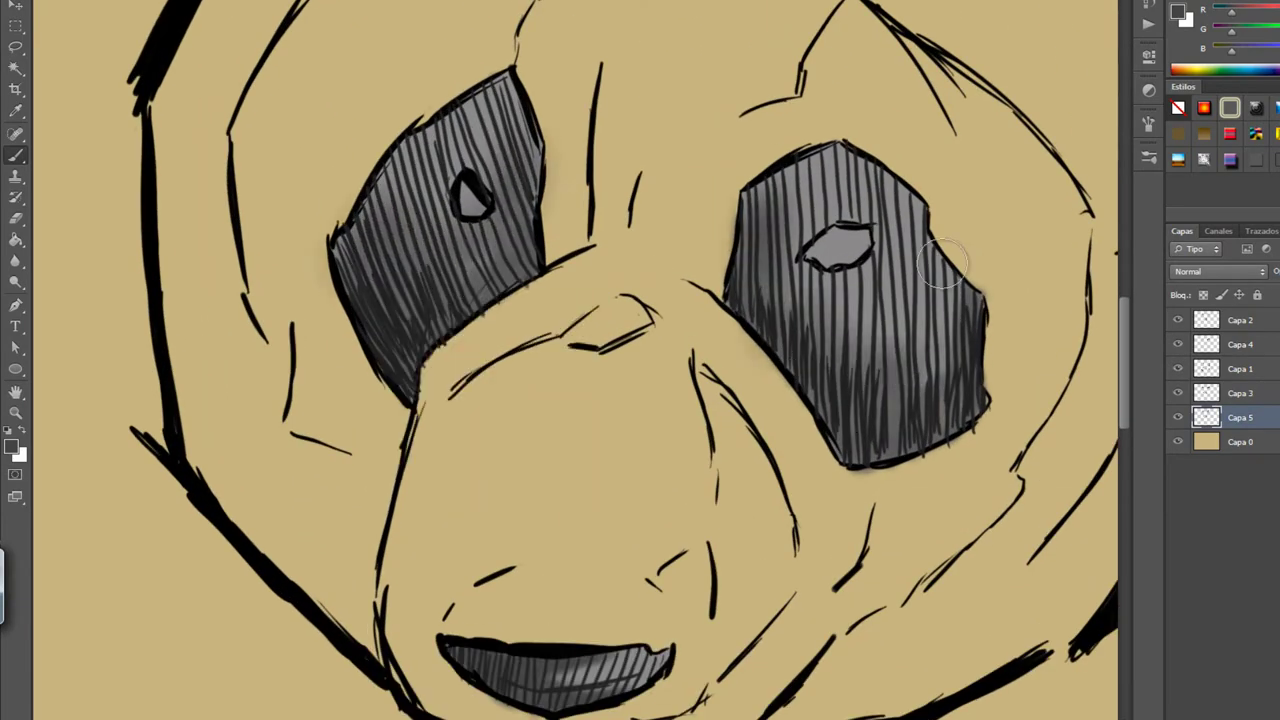
pyautogui.moveTo(392, 225); pyautogui.dragTo(212, 575)
pyautogui.moveTo(705, 245); pyautogui.dragTo(790, 272)
pyautogui.hotkey('alt', ']')
pyautogui.scroll(3, 793, 225)
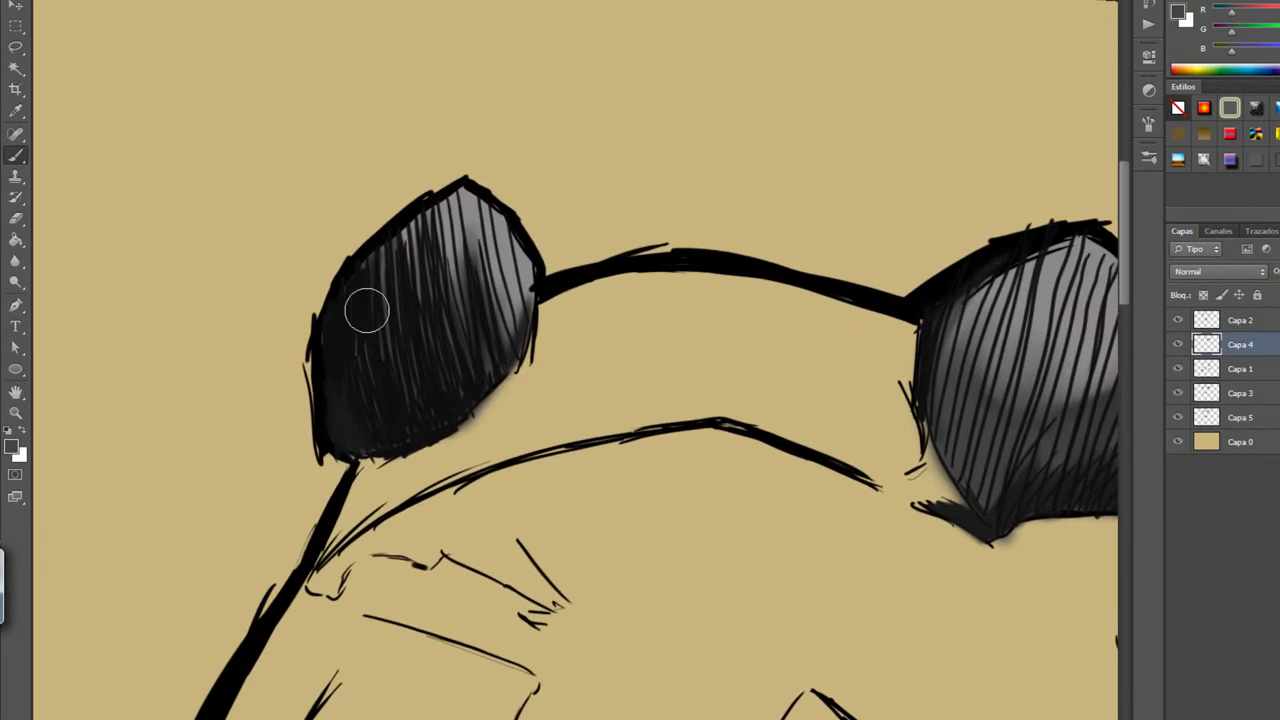
pyautogui.hotkey('ctrl', '-')
# Step: Zoom in on the eyes on Capa 2 and fill the pupils solid black
pyautogui.click(11, 446)
pyautogui.press('Return')
pyautogui.hotkey('ctrl', '+')
pyautogui.hotkey('alt', ']')
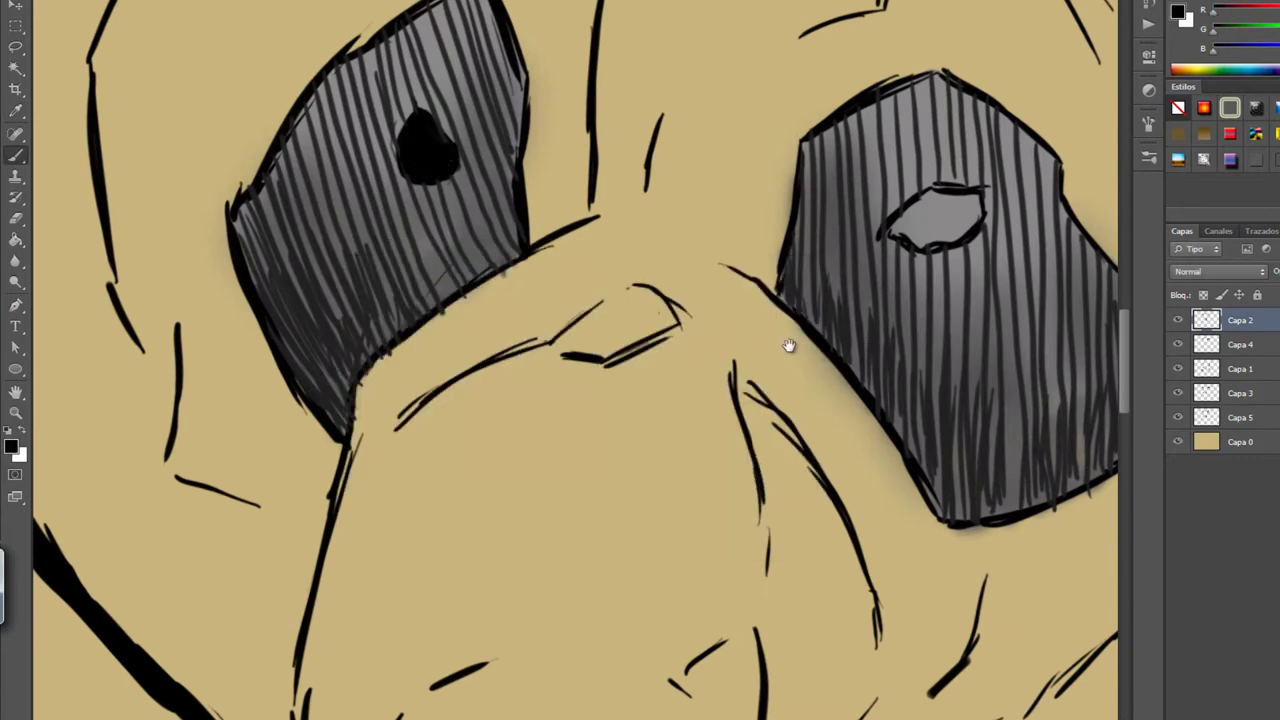
pyautogui.moveTo(789, 346)
pyautogui.mouseDown()
pyautogui.moveTo(606, 316)
pyautogui.moveTo(810, 470)
pyautogui.mouseUp()
# Step: Dab small white highlights on the left and right pupils, then return to black
pyautogui.click(11, 446)
pyautogui.press('Return')
pyautogui.rightClick(280, 430)
pyautogui.moveTo(297, 232); pyautogui.dragTo(305, 250)
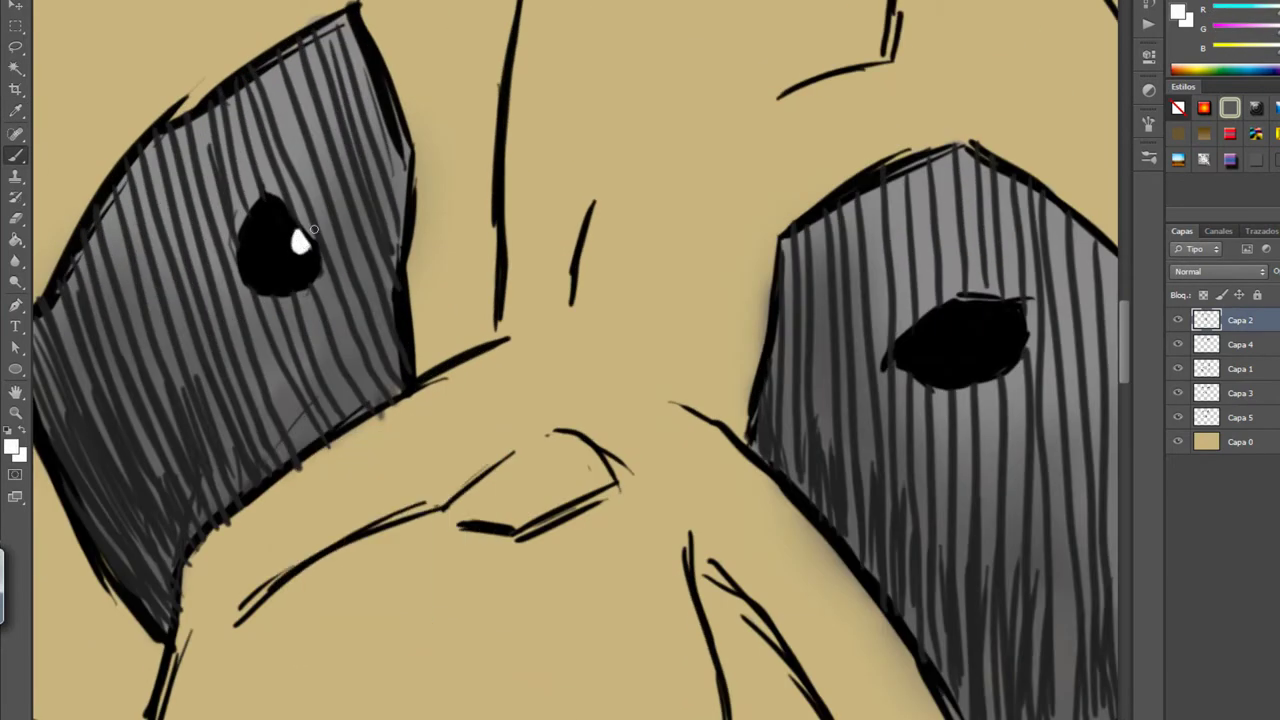
pyautogui.hscroll(5, 313, 230)
pyautogui.moveTo(627, 296); pyautogui.dragTo(643, 288)
pyautogui.press('x')
pyautogui.scroll(-4, 605, 416)
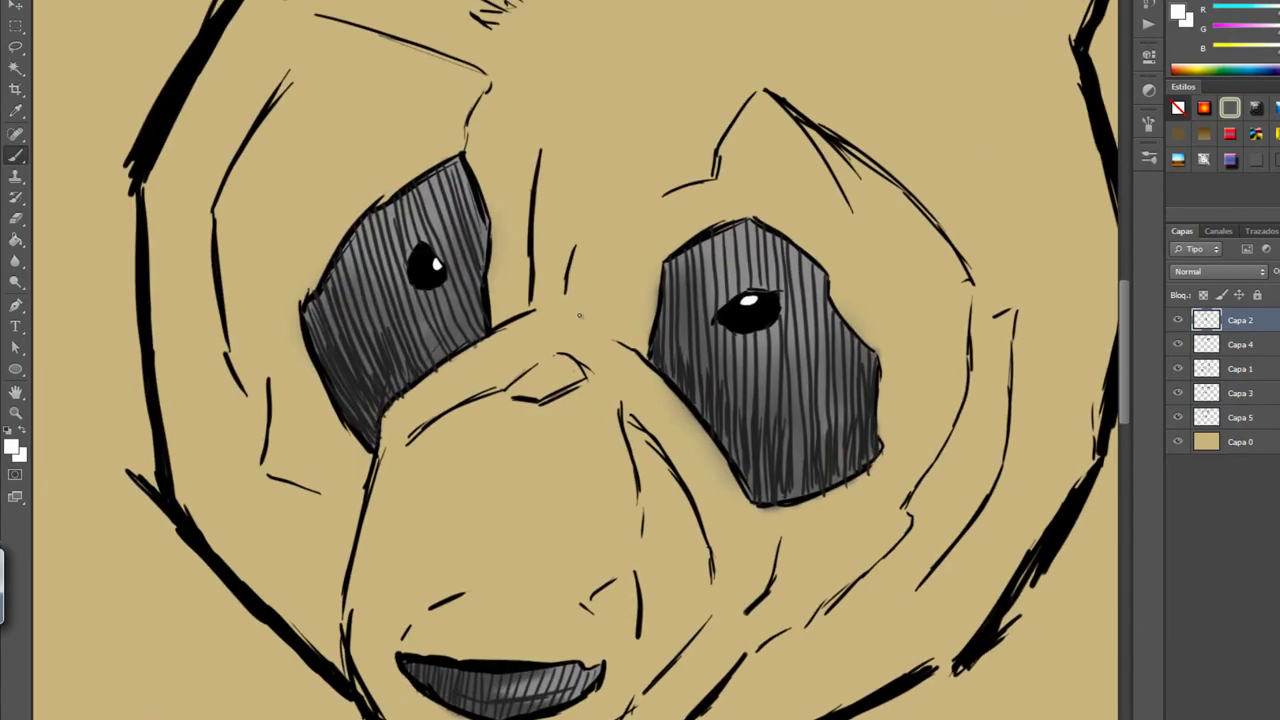
pyautogui.scroll(5, 605, 416)
# Step: On Capa 4, hatch the muzzle above the mouth and beside the nose and chin
pyautogui.scroll(-4, 605, 416)
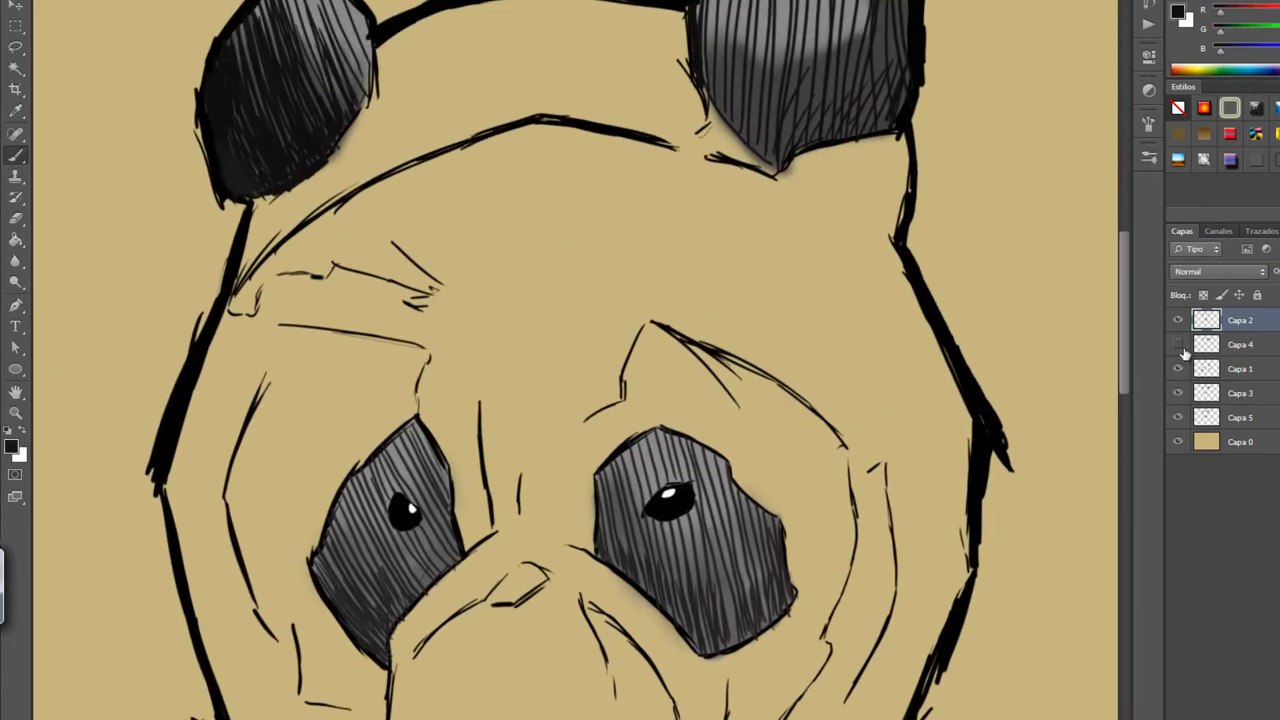
pyautogui.click(1200, 344)
pyautogui.scroll(4, 733, 385)
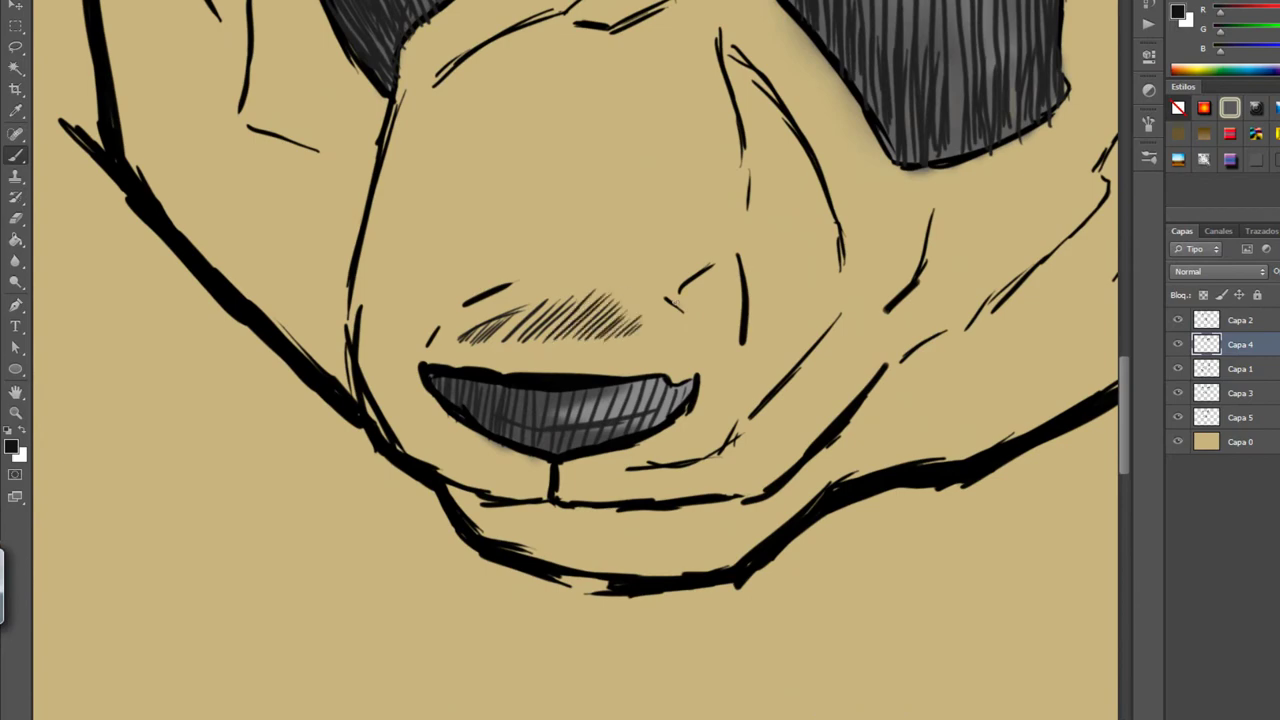
pyautogui.scroll(5, 469, 281)
pyautogui.moveTo(575, 238); pyautogui.dragTo(630, 198)
pyautogui.scroll(-7, 586, 371)
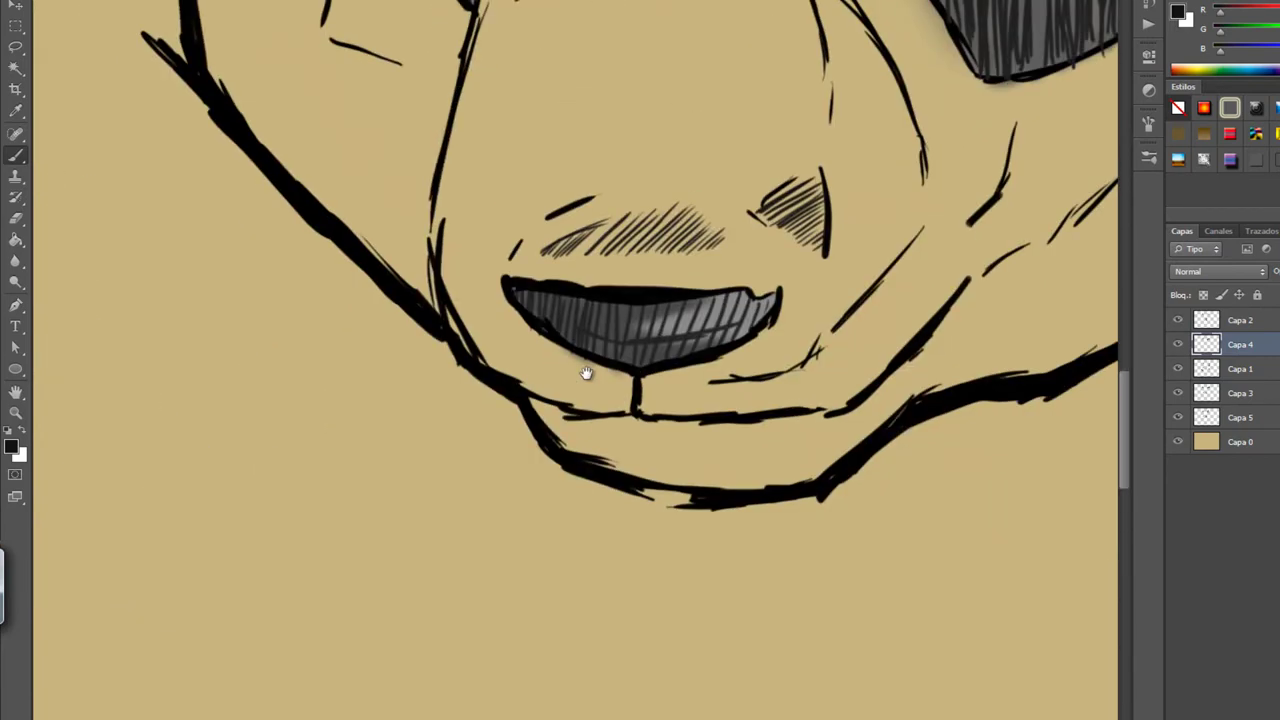
pyautogui.moveTo(660, 380); pyautogui.dragTo(741, 347)
pyautogui.moveTo(948, 252); pyautogui.dragTo(858, 352)
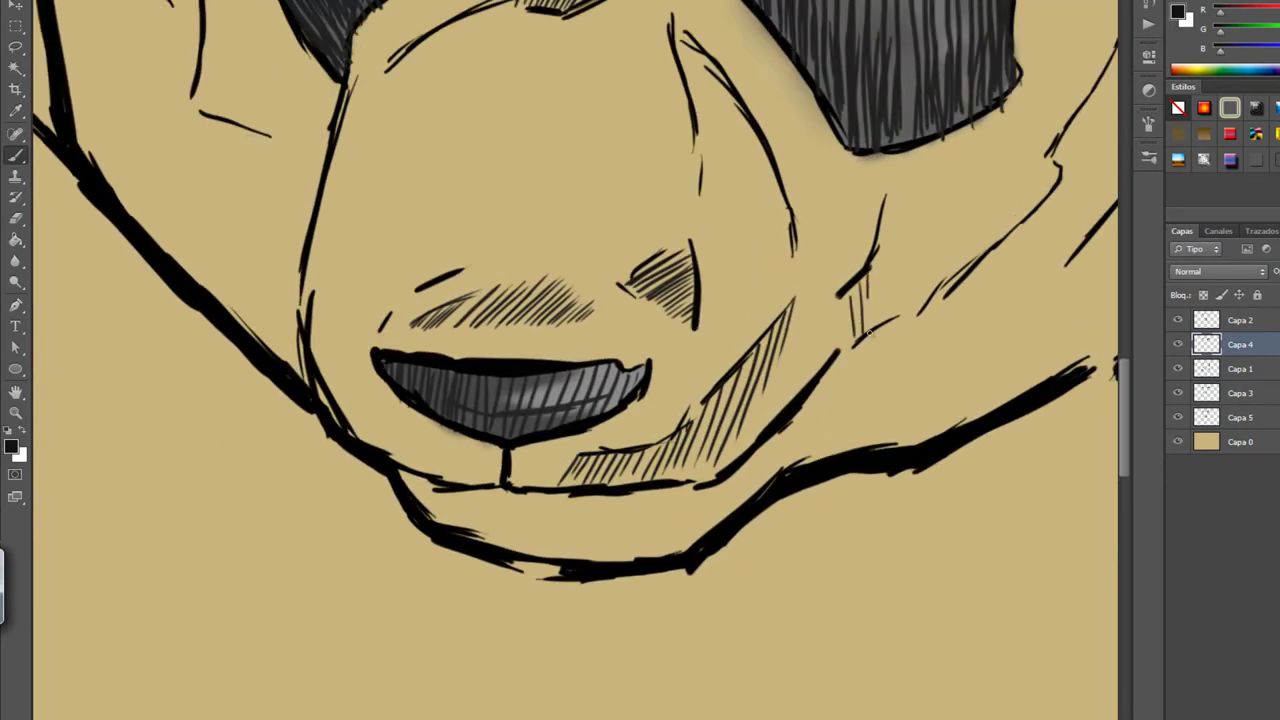
pyautogui.scroll(2, 868, 330)
# Step: Hatch the right and left cheeks and the lower jaw with vertical strokes
pyautogui.moveTo(912, 290); pyautogui.dragTo(898, 340)
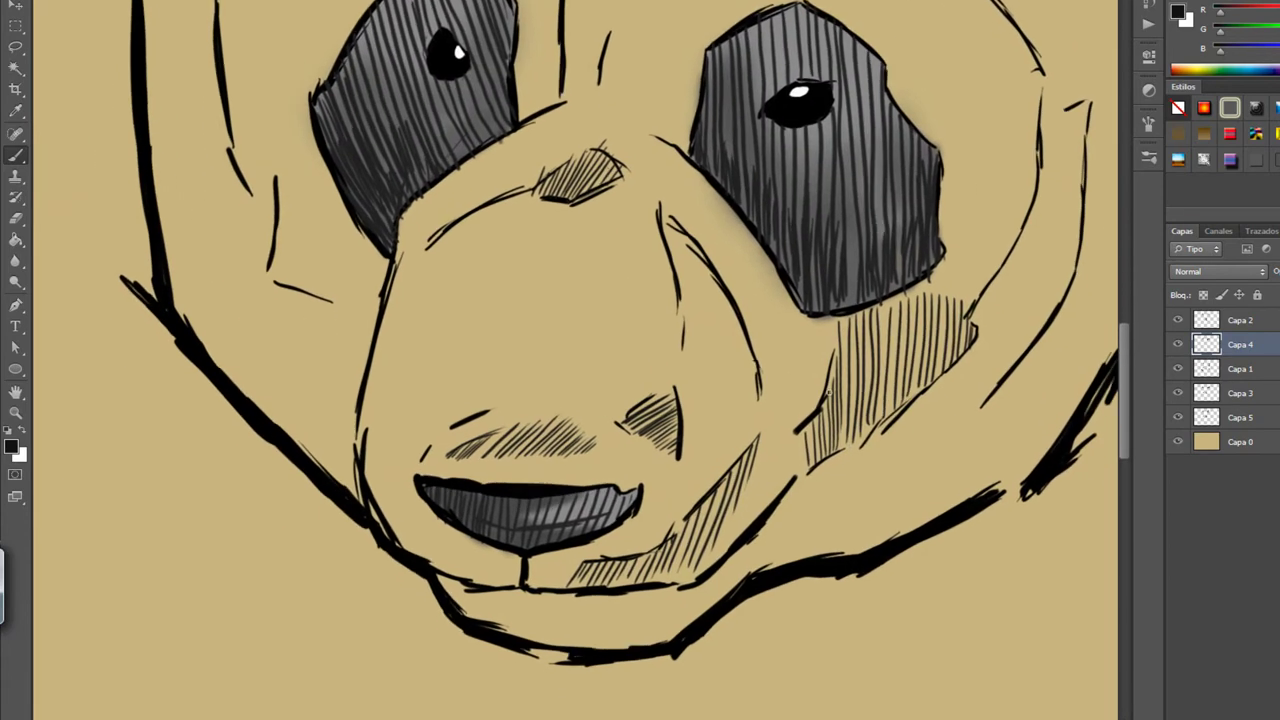
pyautogui.scroll(2, 700, 350)
pyautogui.moveTo(770, 285); pyautogui.dragTo(700, 405)
pyautogui.scroll(2, 576, 304)
pyautogui.moveTo(520, 292)
pyautogui.mouseDown()
pyautogui.moveTo(575, 515)
pyautogui.moveTo(691, 439)
pyautogui.mouseUp()
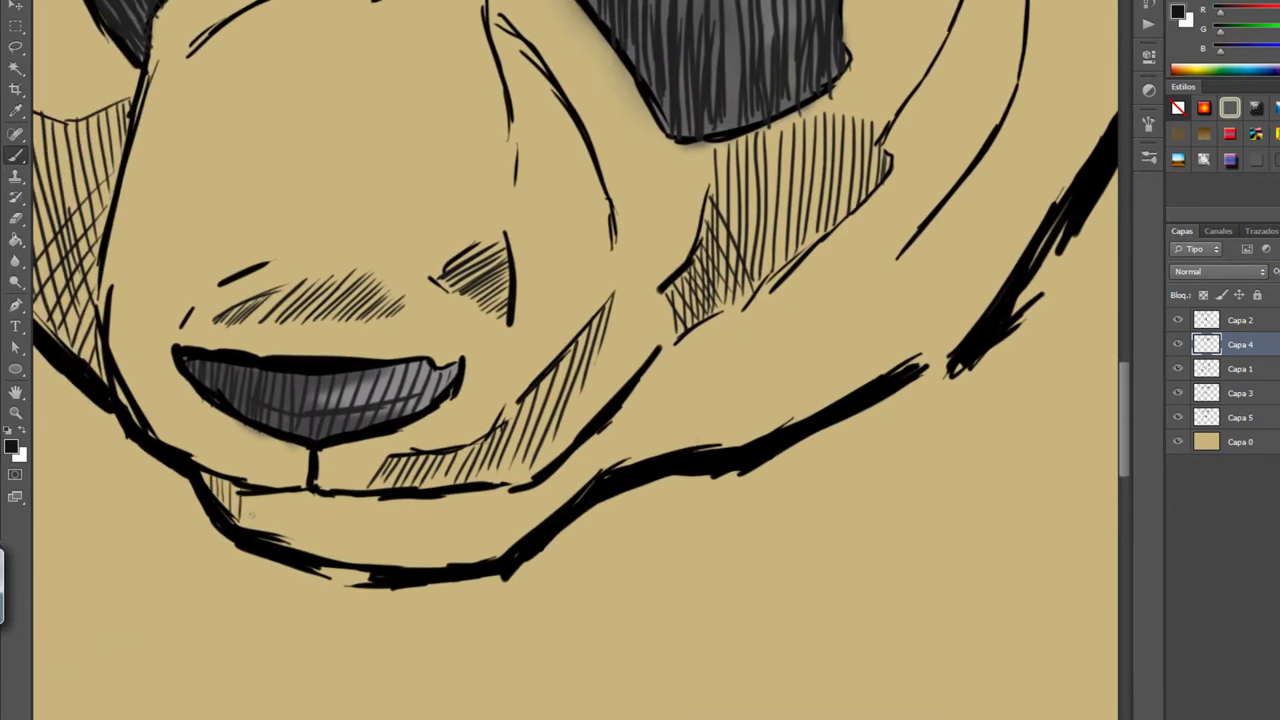
pyautogui.moveTo(432, 504); pyautogui.dragTo(590, 445)
# Step: Rotate the view and hatch the right side of the jaw
pyautogui.moveTo(785, 356); pyautogui.dragTo(858, 134)
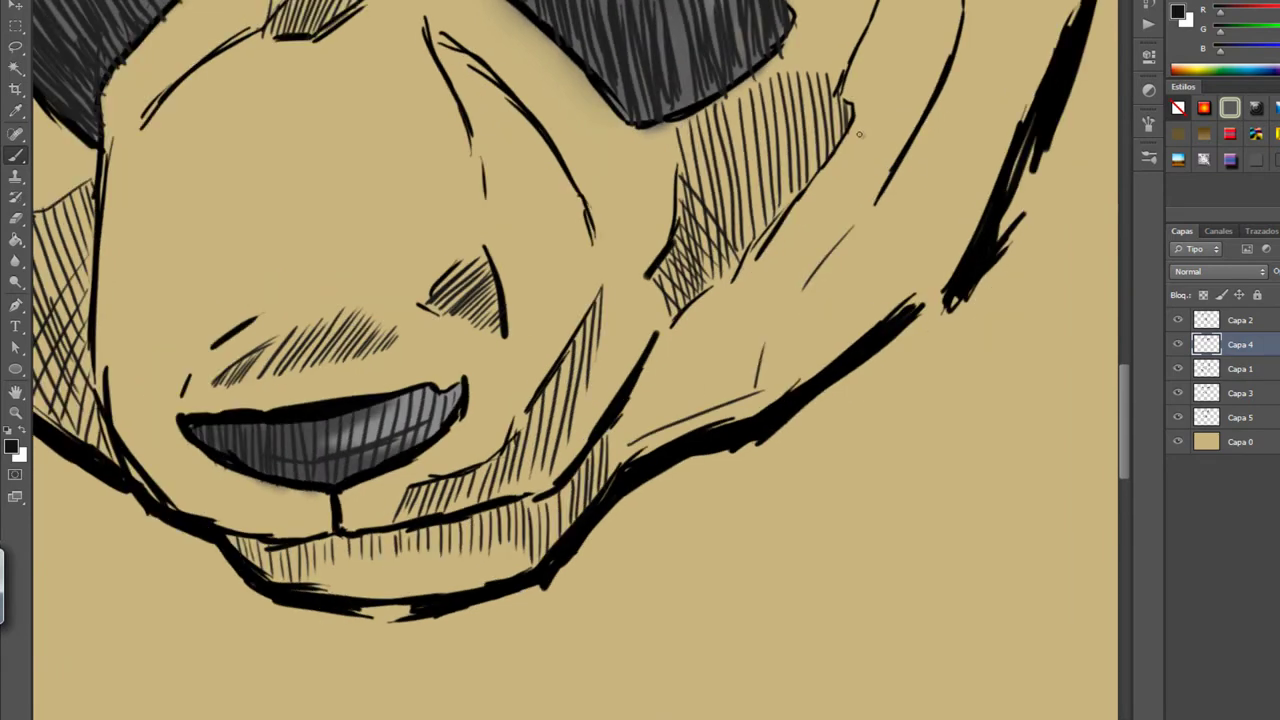
pyautogui.moveTo(850, 195); pyautogui.dragTo(800, 300)
pyautogui.moveTo(690, 470); pyautogui.dragTo(880, 345)
pyautogui.moveTo(800, 250); pyautogui.dragTo(945, 230)
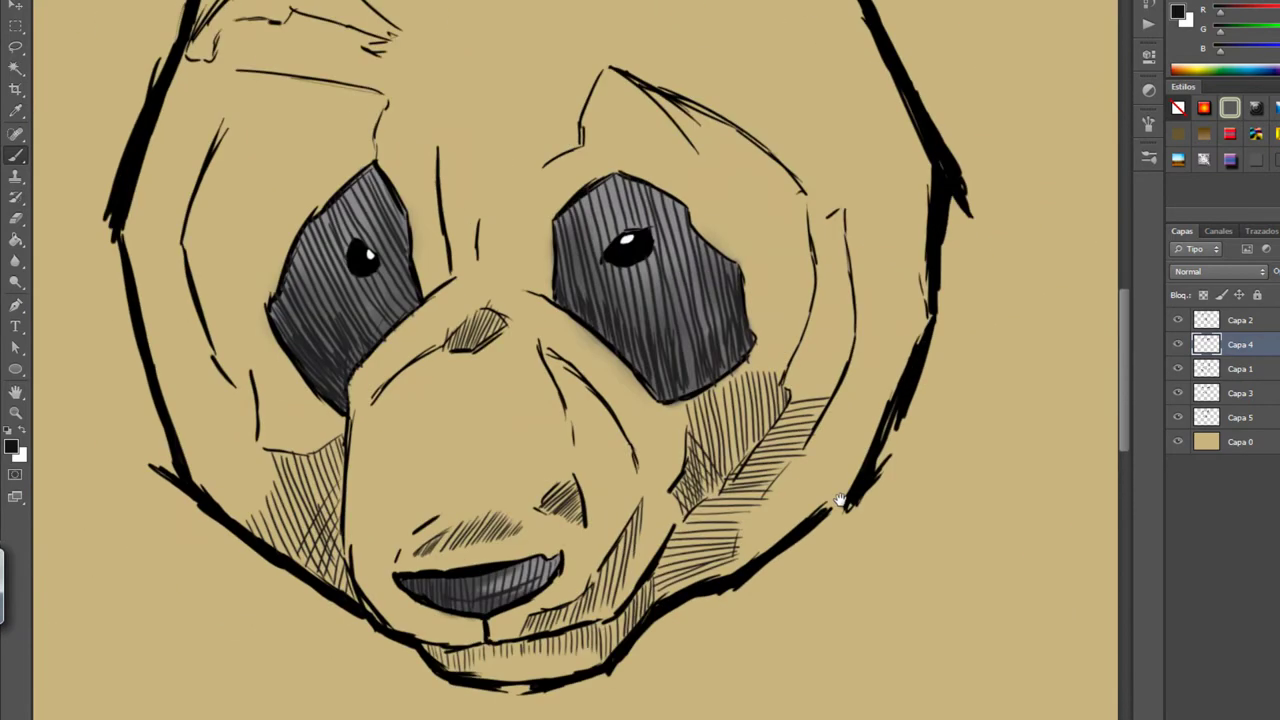
pyautogui.moveTo(830, 480); pyautogui.dragTo(535, 190)
# Step: Hatch across the forehead and the brow beside the eye patch
pyautogui.moveTo(660, 188); pyautogui.dragTo(770, 168)
pyautogui.scroll(-3, 640, 360)
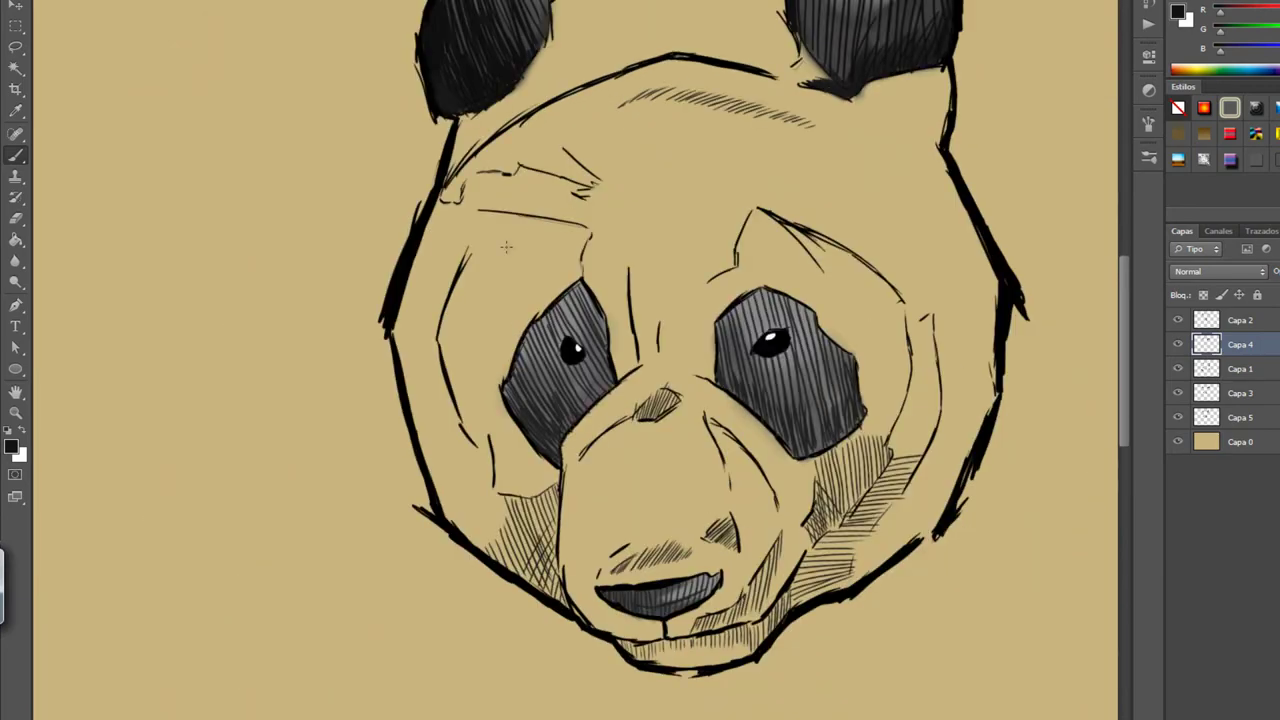
pyautogui.scroll(3, 600, 400)
pyautogui.moveTo(500, 300); pyautogui.dragTo(600, 515)
pyautogui.moveTo(470, 180); pyautogui.dragTo(650, 280)
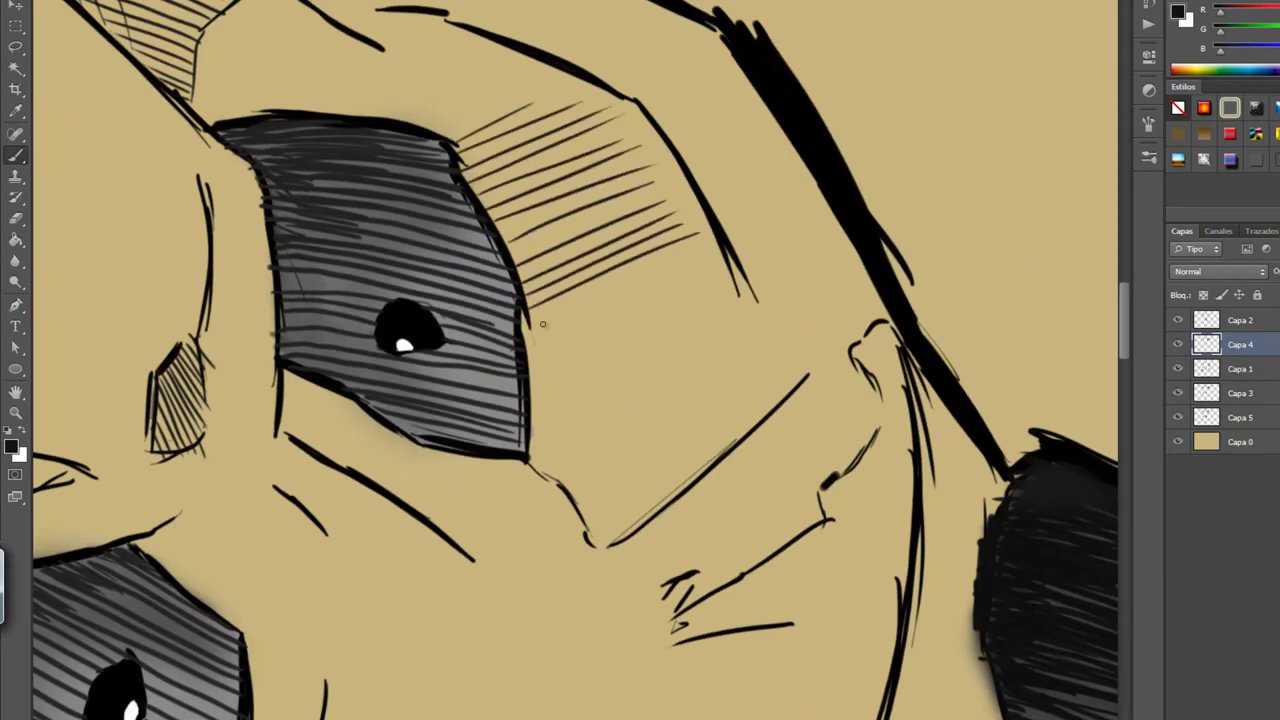
pyautogui.moveTo(530, 260); pyautogui.dragTo(730, 420)
pyautogui.moveTo(570, 350); pyautogui.dragTo(790, 510)
pyautogui.moveTo(700, 450); pyautogui.dragTo(797, 299)
# Step: Hatch the right ear's base and along the eye patch contour
pyautogui.scroll(2, 797, 299)
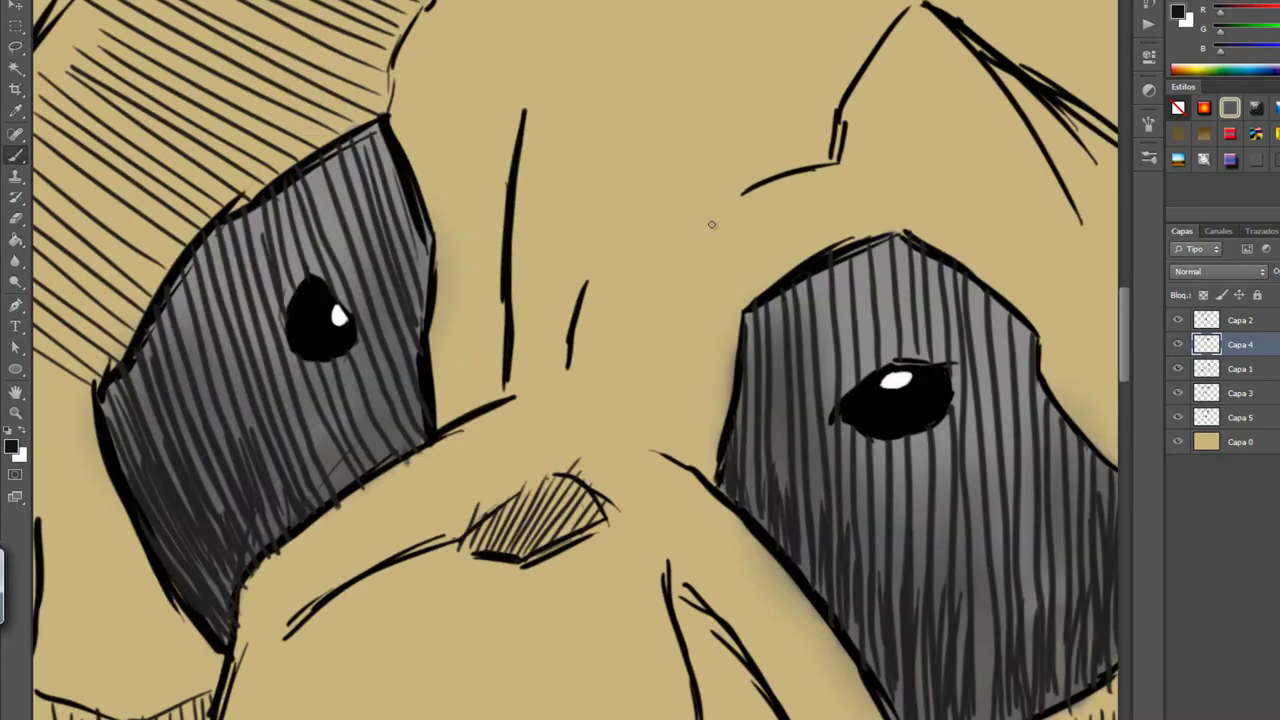
pyautogui.scroll(2, 709, 220)
pyautogui.moveTo(830, 70); pyautogui.dragTo(735, 205)
pyautogui.moveTo(905, 125); pyautogui.dragTo(800, 220)
pyautogui.moveTo(870, 192); pyautogui.dragTo(729, 357)
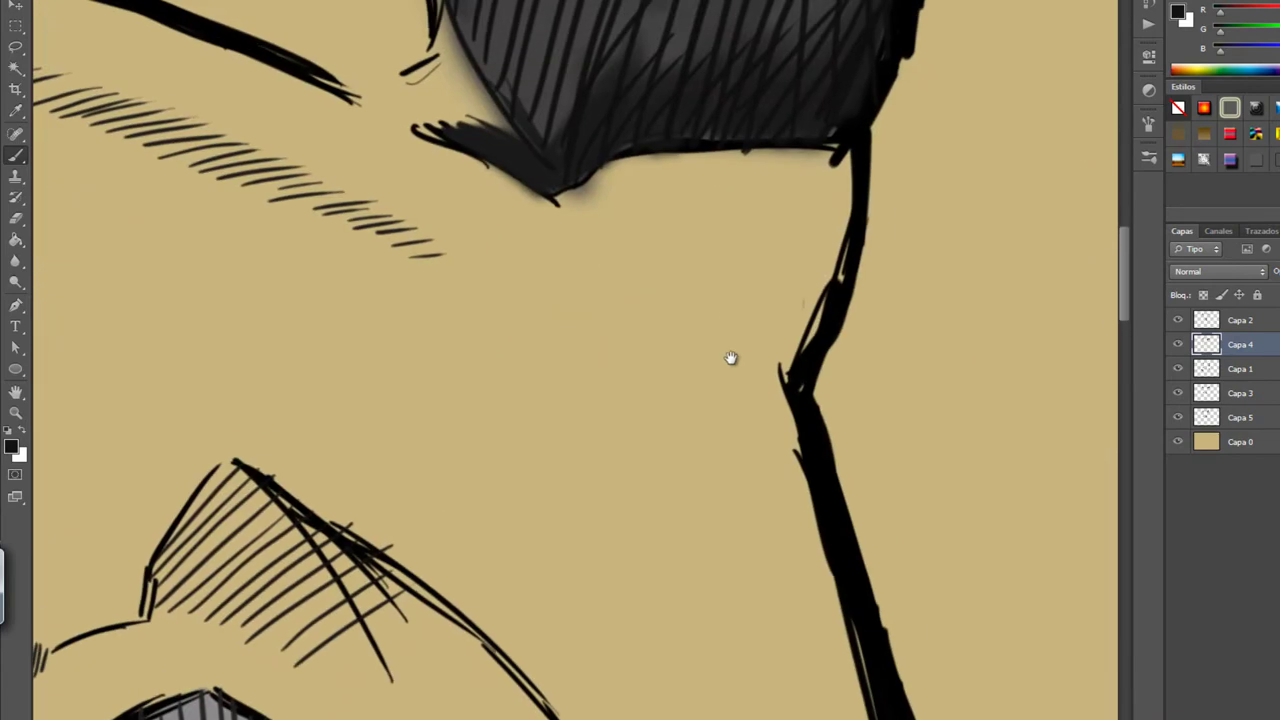
pyautogui.moveTo(680, 160)
pyautogui.mouseDown()
pyautogui.moveTo(625, 290)
pyautogui.moveTo(710, 370)
pyautogui.mouseUp()
pyautogui.moveTo(680, 230); pyautogui.dragTo(790, 150)
pyautogui.moveTo(730, 380); pyautogui.dragTo(845, 160)
# Step: Add a few more hatch strokes on the cheek
pyautogui.moveTo(783, 282); pyautogui.dragTo(600, 300)
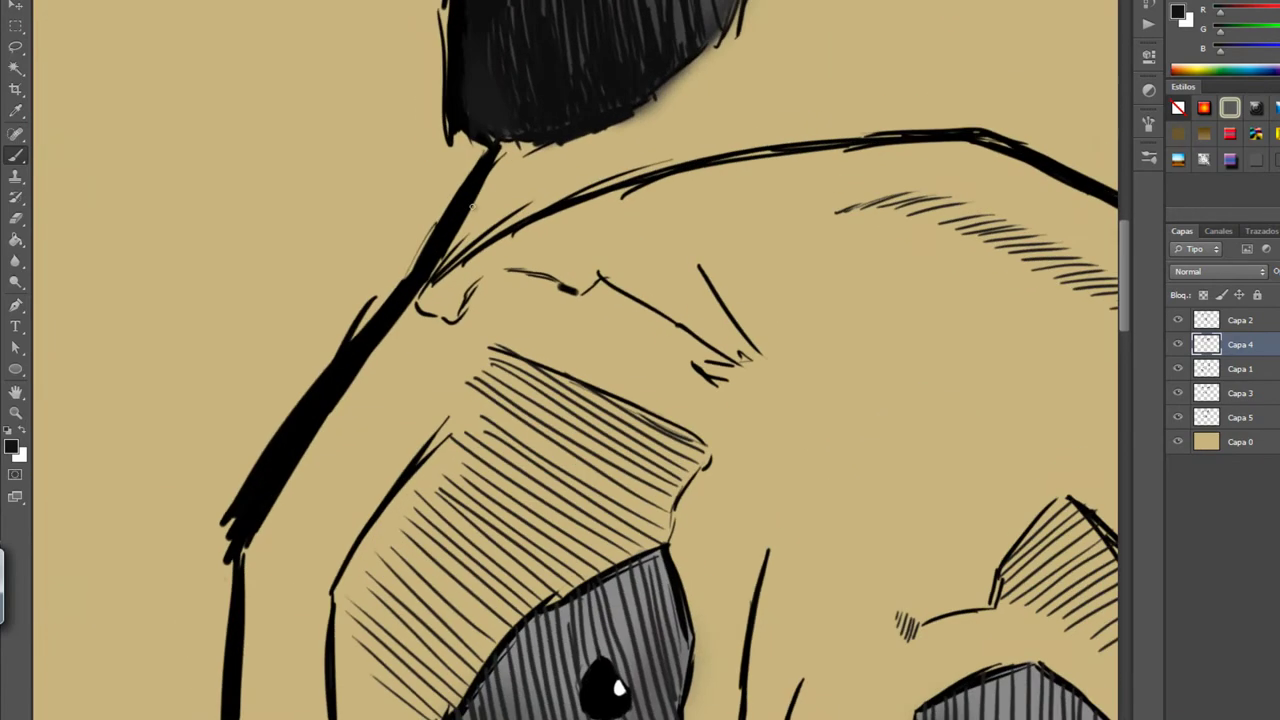
pyautogui.moveTo(534, 124); pyautogui.dragTo(494, 232)
pyautogui.moveTo(640, 100); pyautogui.dragTo(600, 190)
pyautogui.scroll(-2, 600, 300)
pyautogui.moveTo(600, 300); pyautogui.dragTo(572, 293)
pyautogui.scroll(-2, 572, 293)
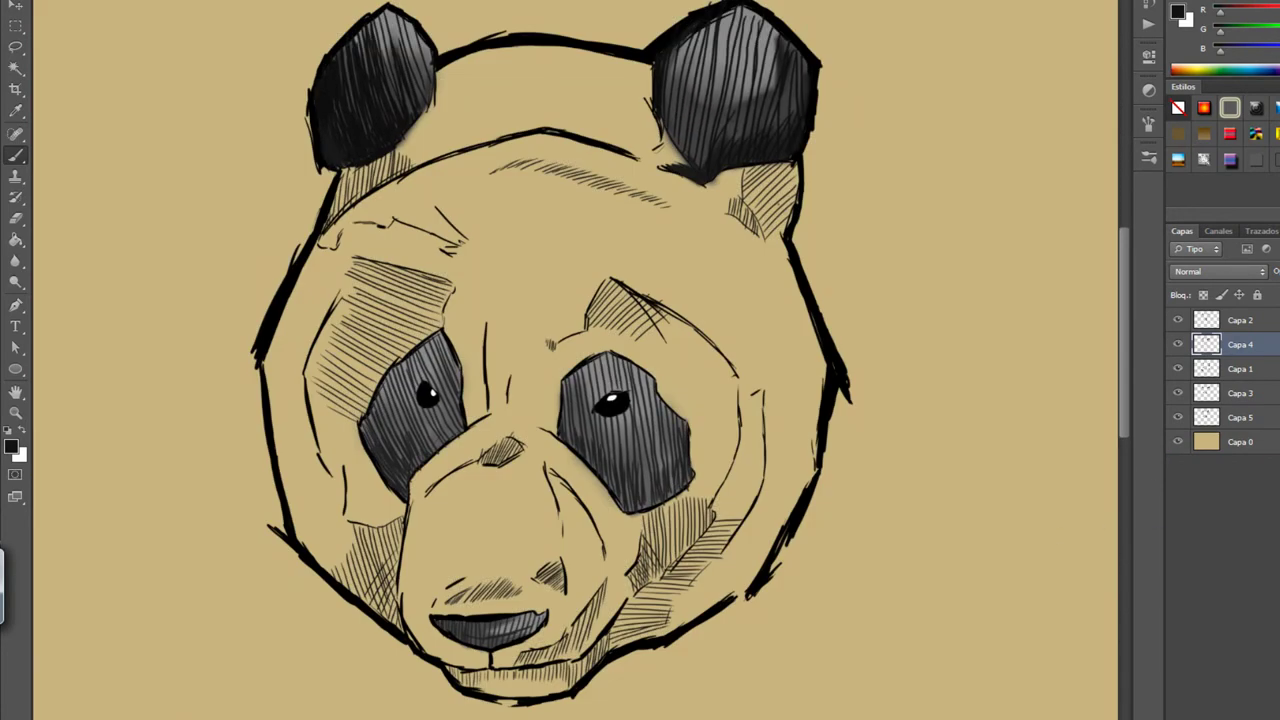
# Step: Switch to Capa 5 and set a soft 0% hardness brush for grey shading
pyautogui.click(1240, 417)
pyautogui.scroll(3, 400, 241)
pyautogui.rightClick(400, 292)
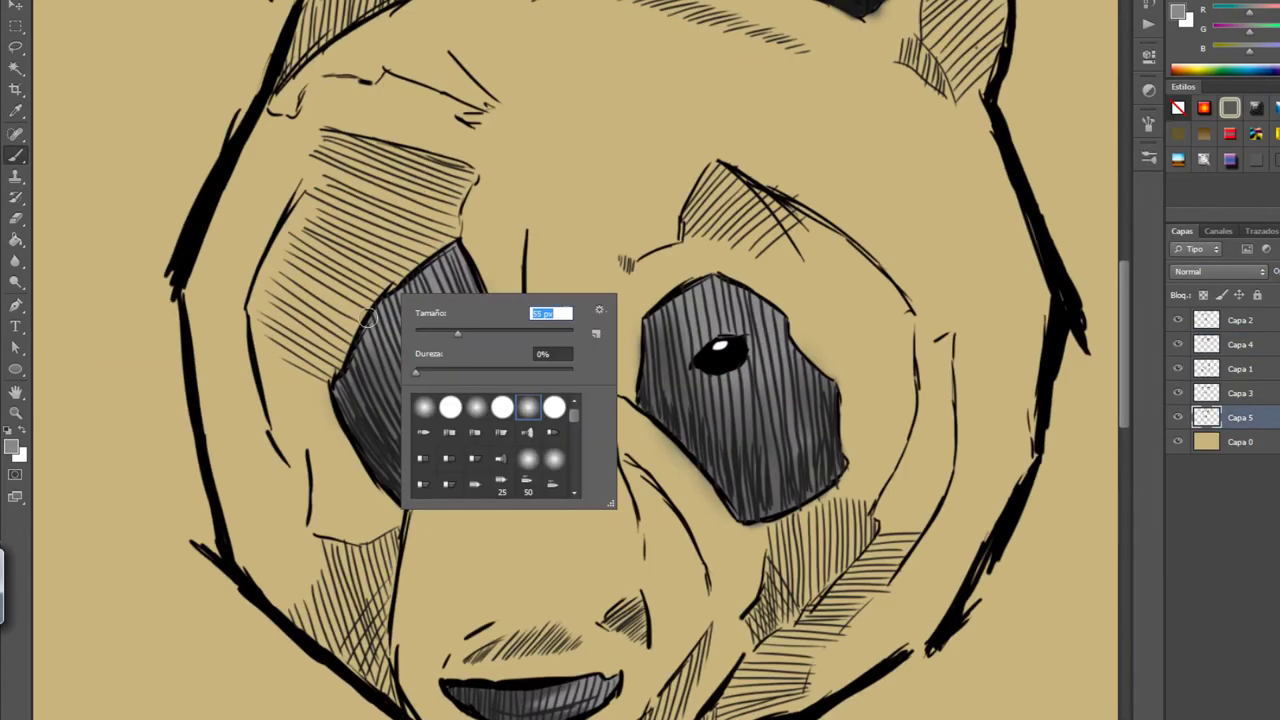
pyautogui.press('Escape')
pyautogui.click(1240, 344)
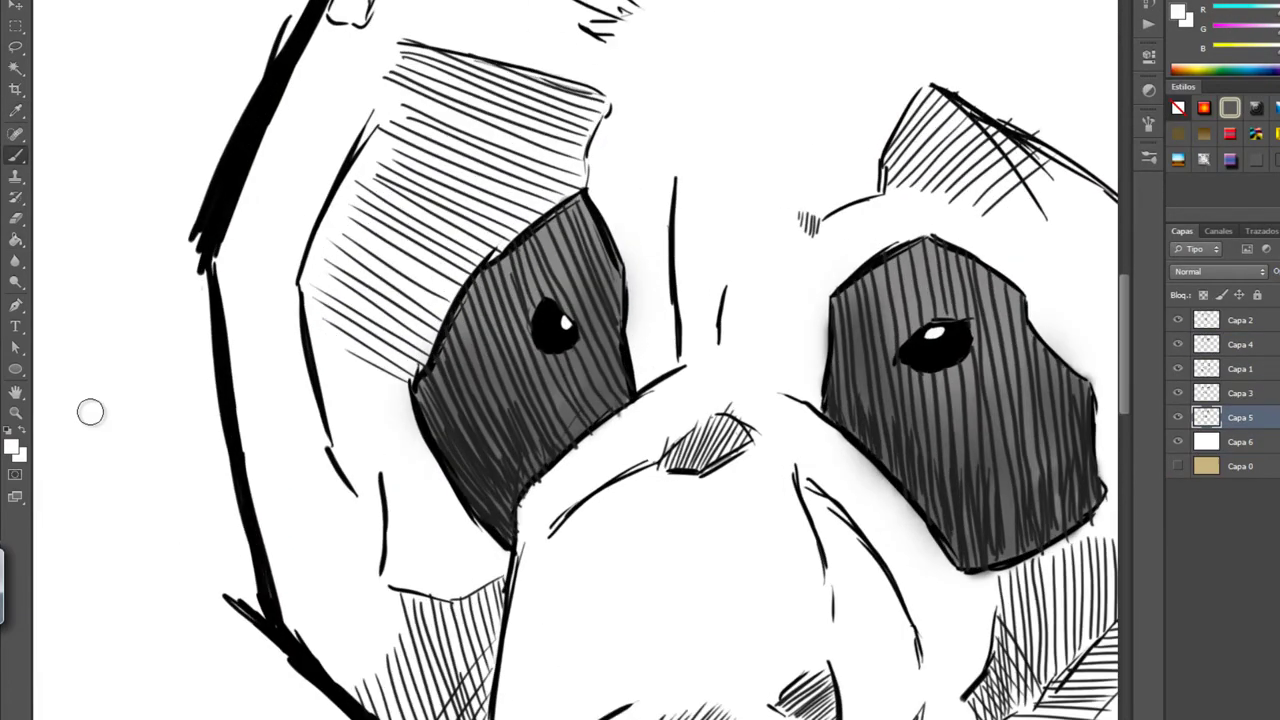
# Step: Paint soft grey above and left of the left eye and along the forehead hatching
pyautogui.moveTo(430, 285); pyautogui.dragTo(502, 208)
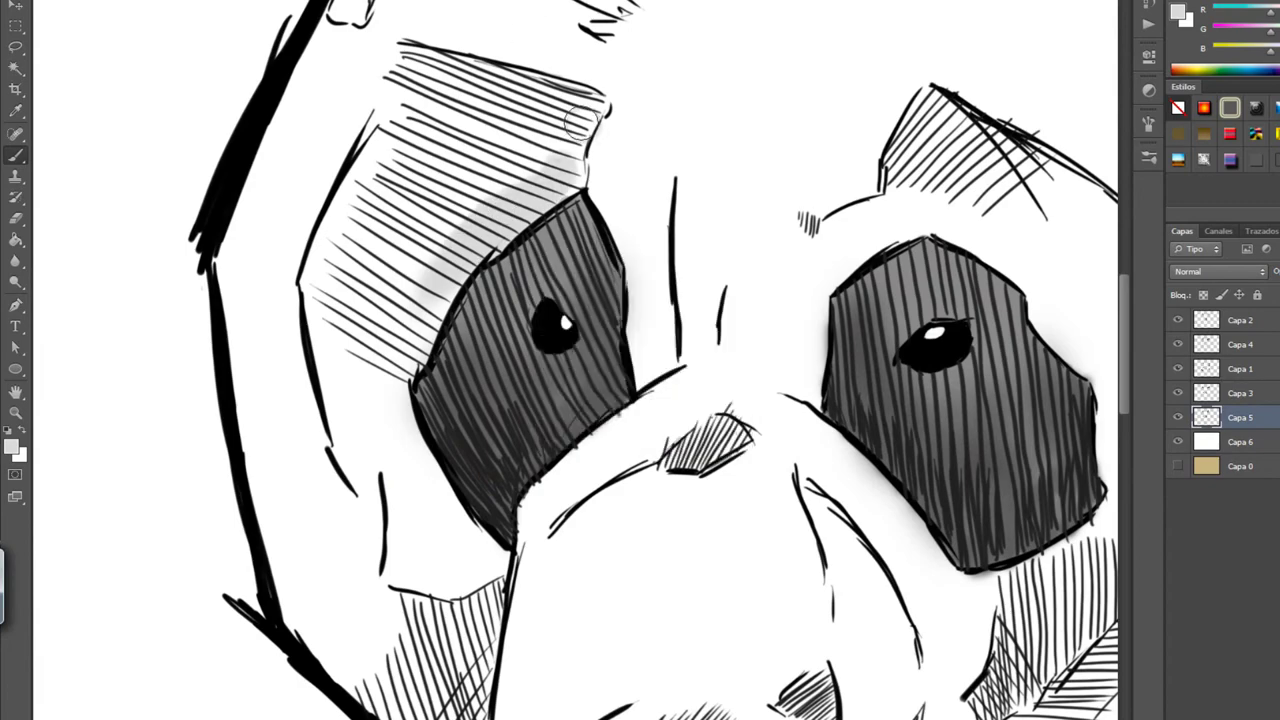
pyautogui.rightClick(490, 182)
pyautogui.moveTo(343, 423)
pyautogui.mouseDown()
pyautogui.moveTo(435, 193)
pyautogui.moveTo(420, 300)
pyautogui.mouseUp()
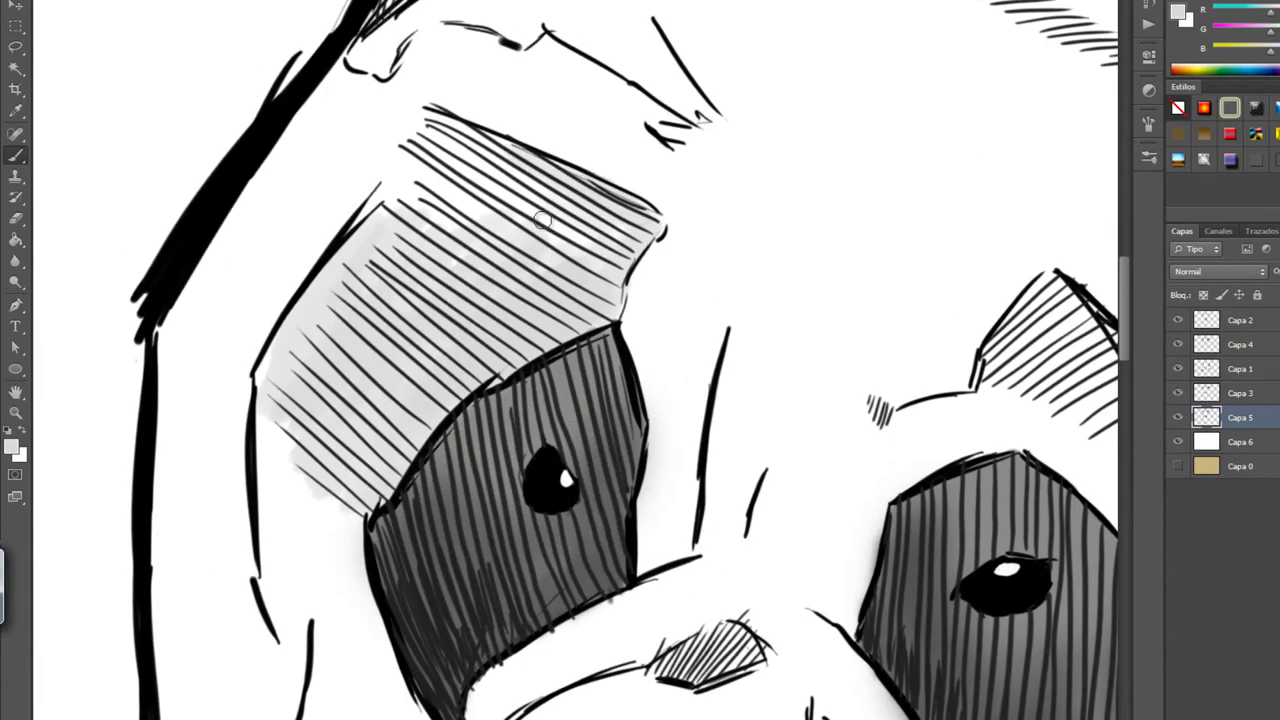
pyautogui.moveTo(600, 230)
pyautogui.mouseDown()
pyautogui.moveTo(383, 444)
pyautogui.moveTo(600, 300)
pyautogui.mouseUp()
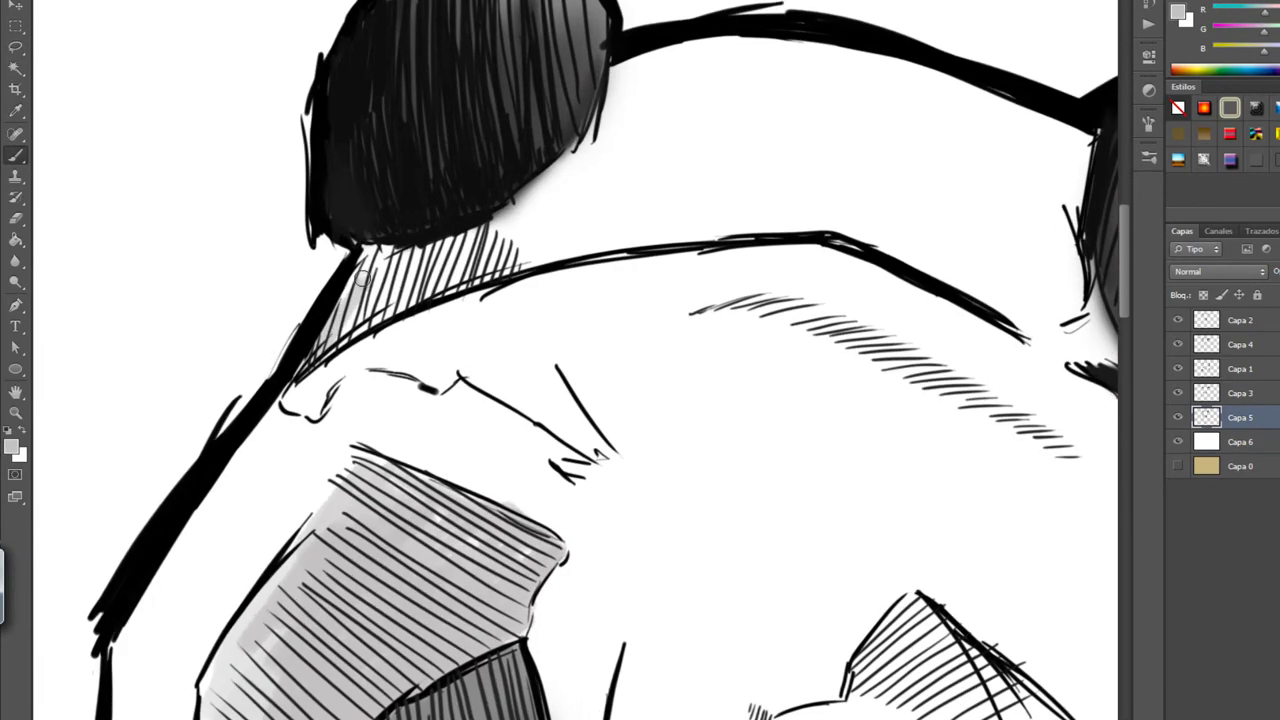
pyautogui.moveTo(430, 248)
pyautogui.mouseDown()
pyautogui.moveTo(590, 252)
pyautogui.moveTo(835, 328)
pyautogui.mouseUp()
# Step: Shade the hatching above the right eye with soft grey
pyautogui.moveTo(709, 305); pyautogui.dragTo(409, 185)
pyautogui.moveTo(690, 120); pyautogui.dragTo(770, 210)
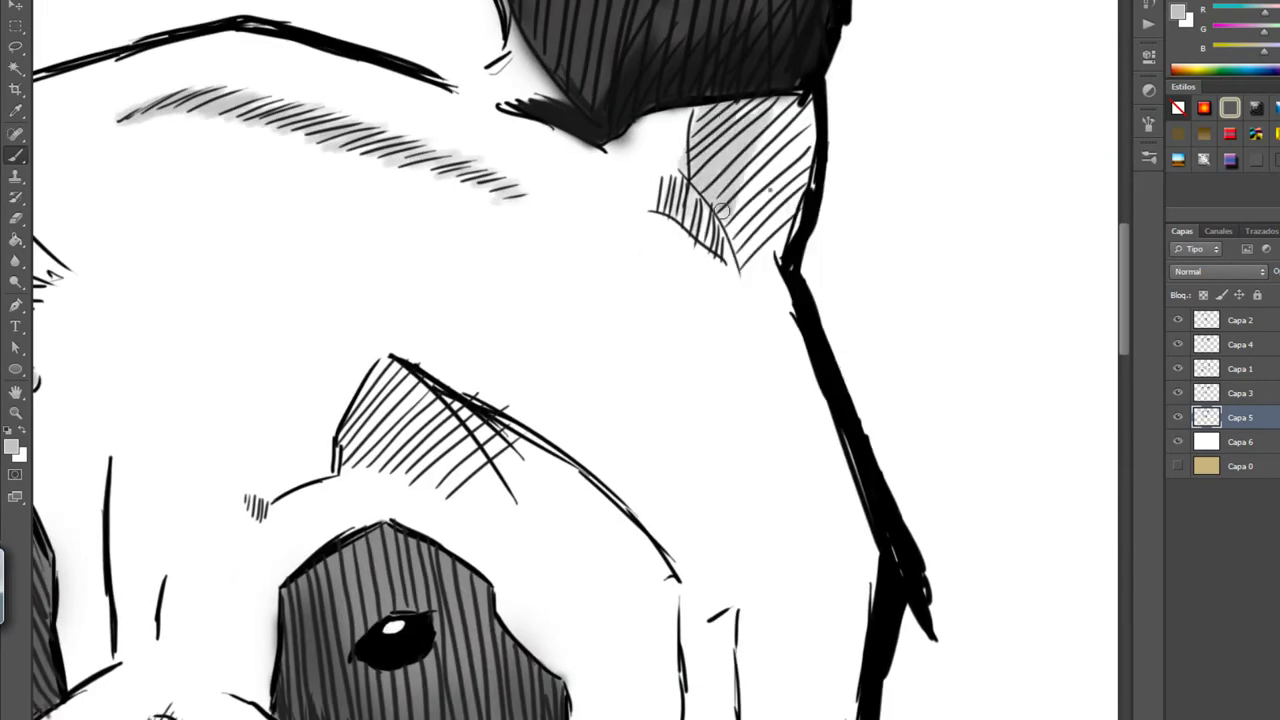
pyautogui.moveTo(400, 200); pyautogui.dragTo(680, 460)
pyautogui.moveTo(700, 560); pyautogui.dragTo(700, 110)
pyautogui.moveTo(660, 50); pyautogui.dragTo(800, 160)
pyautogui.moveTo(740, 110); pyautogui.dragTo(890, 200)
# Step: Add grey shading above the lip, over the nose bridge and on the left cheek
pyautogui.moveTo(969, 545); pyautogui.dragTo(600, 300)
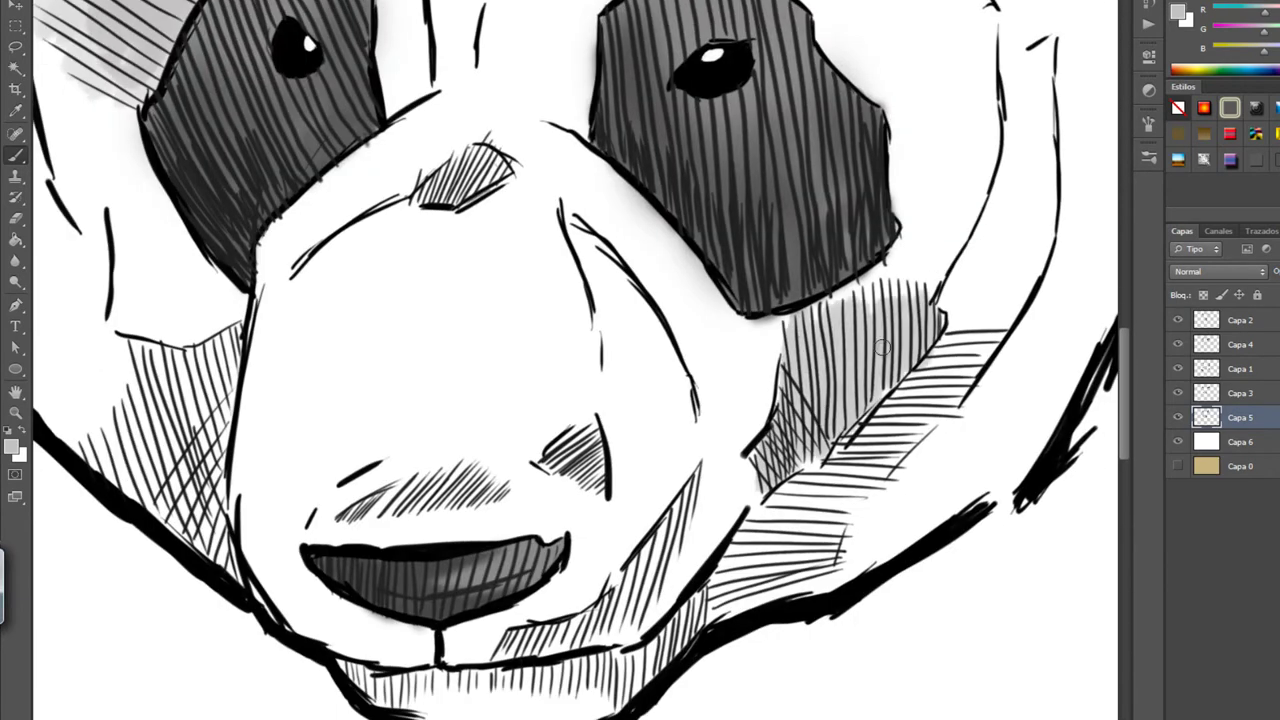
pyautogui.moveTo(470, 460); pyautogui.dragTo(640, 410)
pyautogui.moveTo(545, 205); pyautogui.dragTo(645, 140)
pyautogui.moveTo(585, 80); pyautogui.dragTo(548, 250)
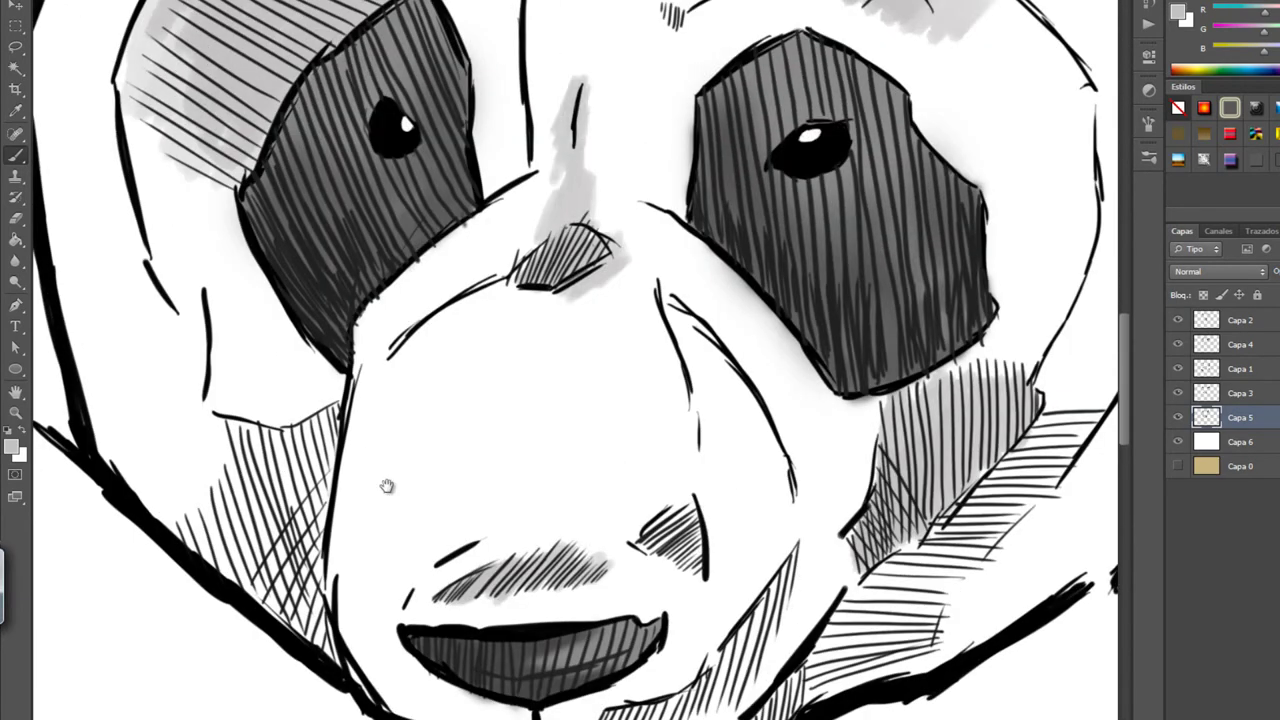
pyautogui.moveTo(386, 486); pyautogui.dragTo(457, 315)
pyautogui.moveTo(305, 240); pyautogui.dragTo(312, 340)
pyautogui.moveTo(560, 606)
pyautogui.mouseDown()
pyautogui.moveTo(581, 480)
pyautogui.moveTo(860, 450)
pyautogui.mouseUp()
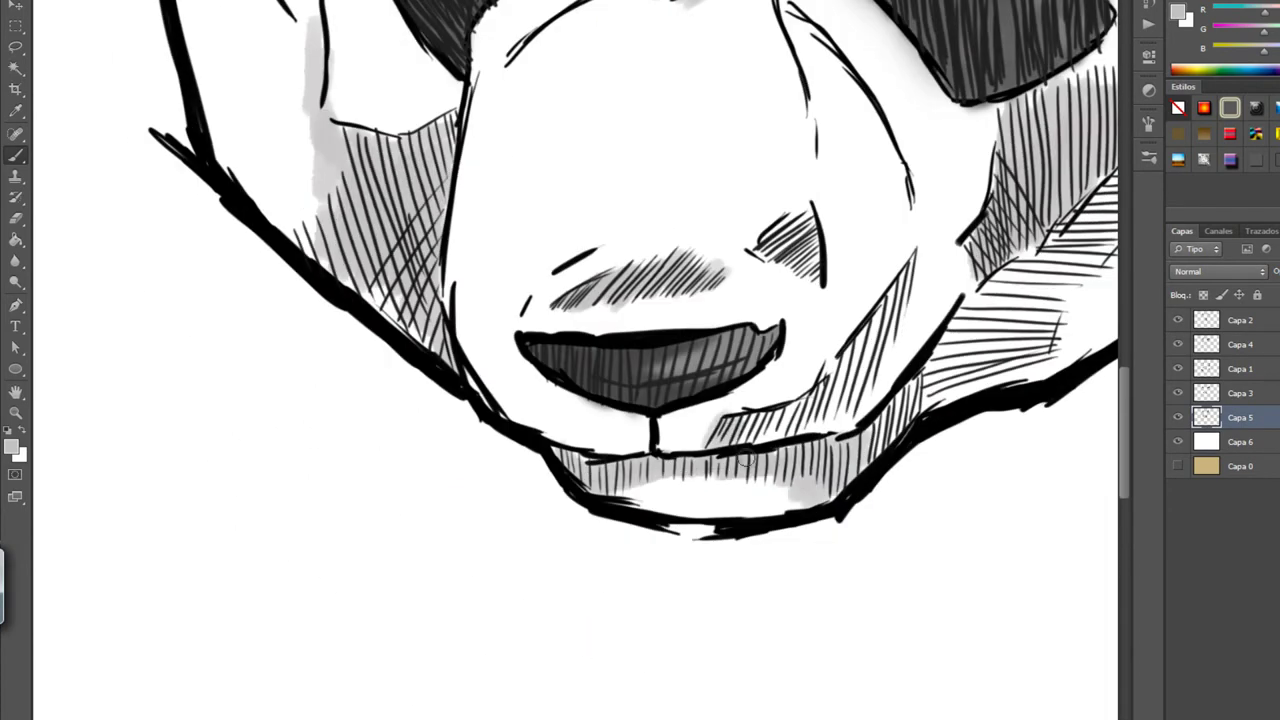
# Step: Shade the chin hatching, right cheek and hatching above the left eye grey
pyautogui.moveTo(740, 440); pyautogui.dragTo(820, 400)
pyautogui.moveTo(820, 400)
pyautogui.mouseDown()
pyautogui.moveTo(763, 400)
pyautogui.moveTo(592, 508)
pyautogui.moveTo(531, 627)
pyautogui.mouseUp()
pyautogui.moveTo(900, 230); pyautogui.dragTo(860, 415)
pyautogui.scroll(-3, 860, 413)
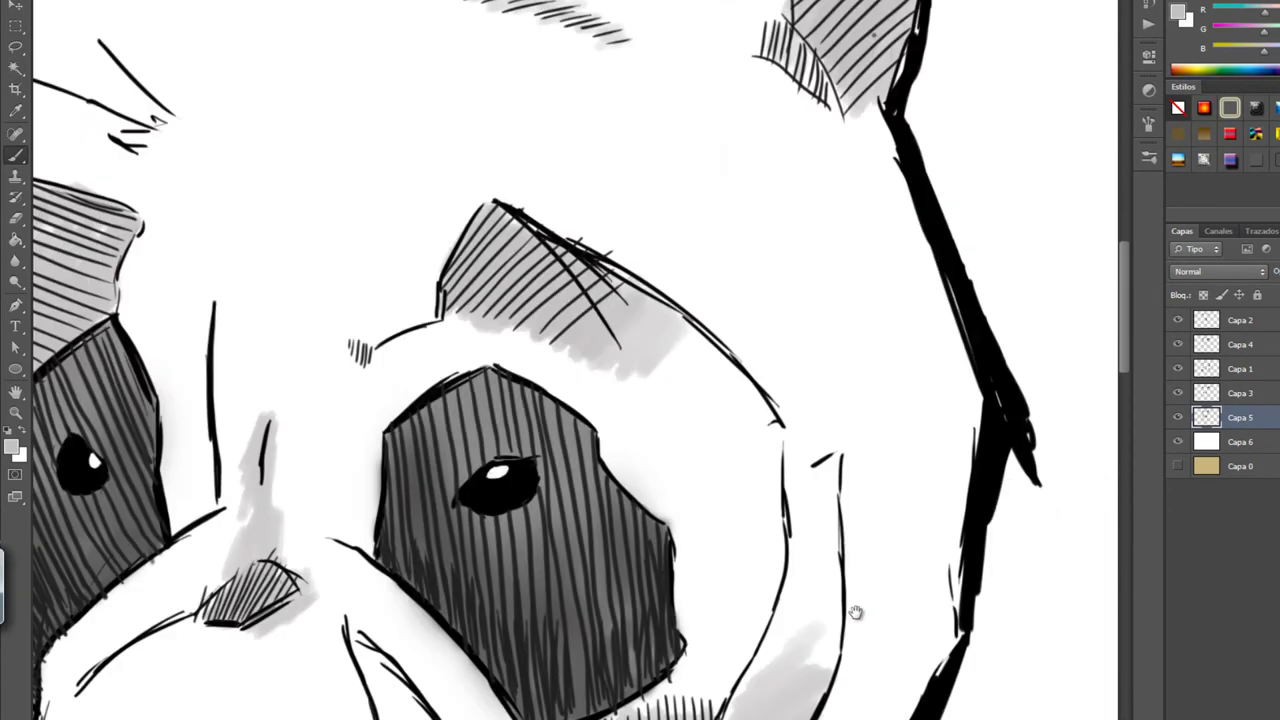
pyautogui.moveTo(300, 300); pyautogui.dragTo(400, 560)
pyautogui.scroll(3, 450, 350)
pyautogui.moveTo(380, 330)
pyautogui.mouseDown()
pyautogui.moveTo(516, 206)
pyautogui.moveTo(470, 240)
pyautogui.mouseUp()
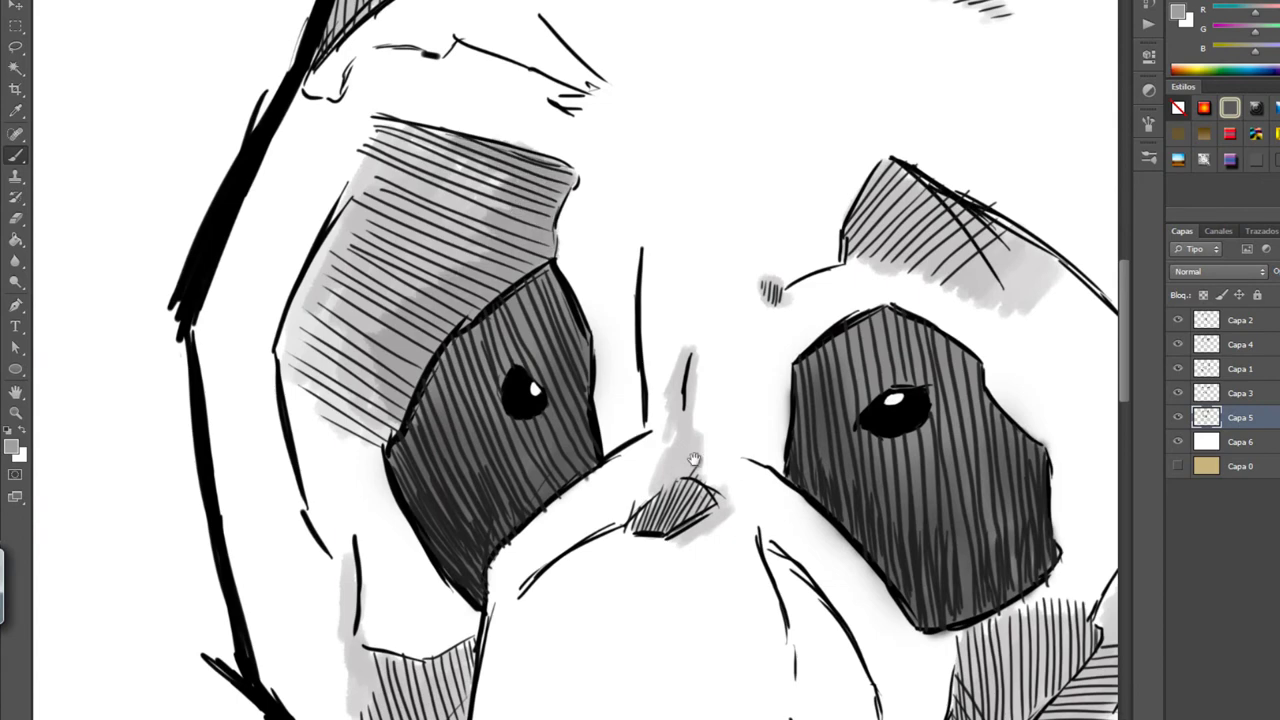
# Step: Add grey above the left eye and on the cheek beside the muzzle
pyautogui.moveTo(600, 300); pyautogui.dragTo(455, 355)
pyautogui.moveTo(400, 400); pyautogui.dragTo(472, 294)
pyautogui.moveTo(400, 500); pyautogui.dragTo(645, 268)
pyautogui.moveTo(620, 380); pyautogui.dragTo(569, 544)
pyautogui.scroll(-2, 568, 543)
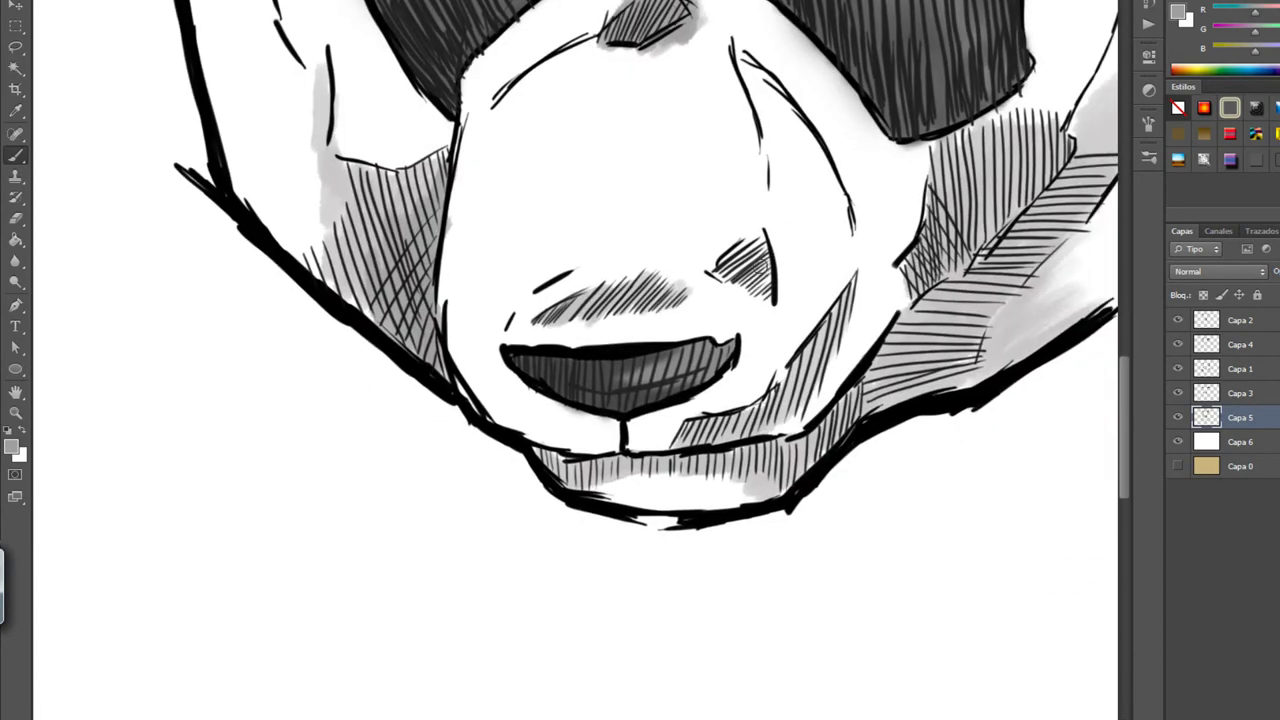
pyautogui.scroll(2, 814, 300)
# Step: Add grey shading on the right cheek and pan over the finished head
pyautogui.moveTo(830, 400); pyautogui.dragTo(957, 267)
pyautogui.scroll(-2, 957, 267)
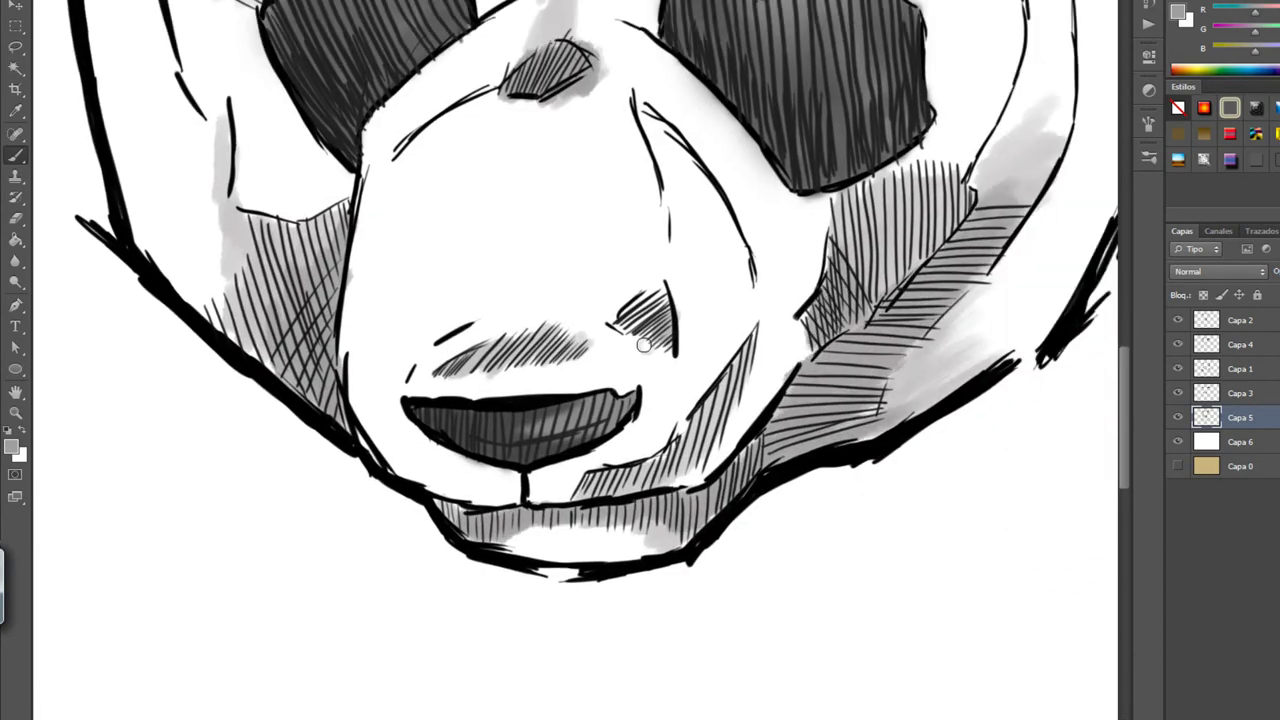
pyautogui.scroll(2, 518, 251)
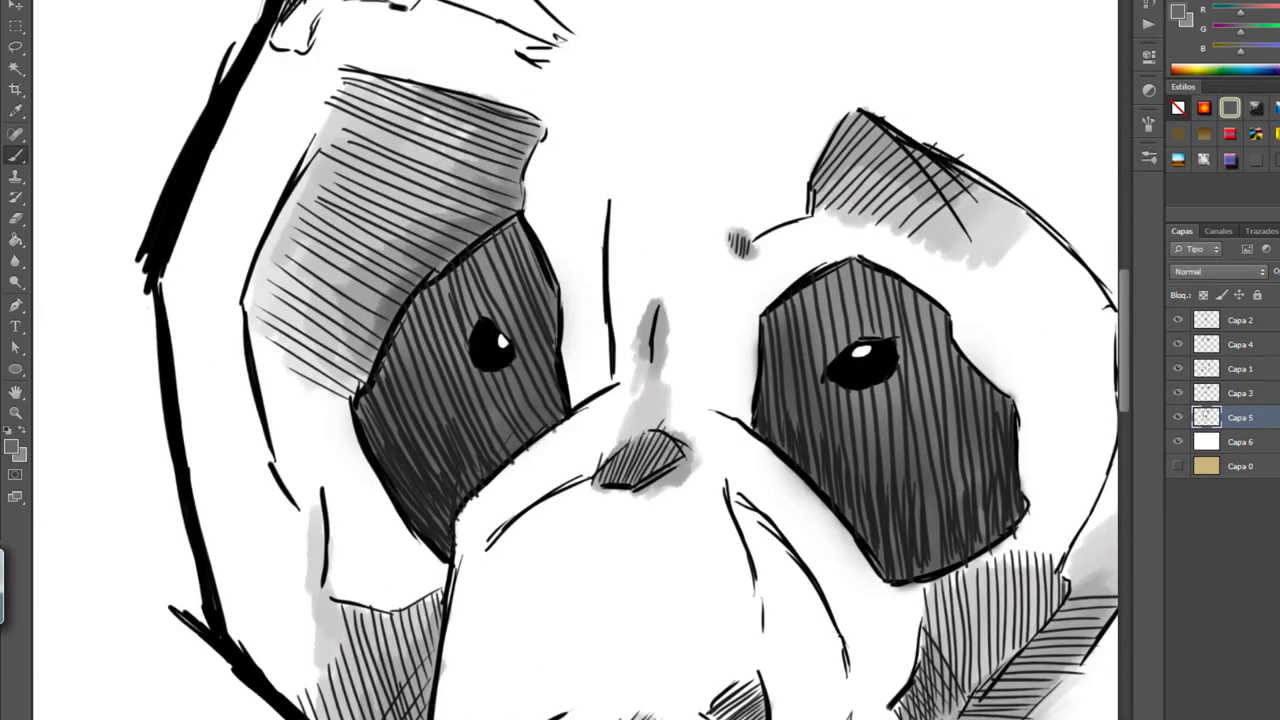
pyautogui.hscroll(5, 445, 241)
pyautogui.scroll(-3, 831, 484)
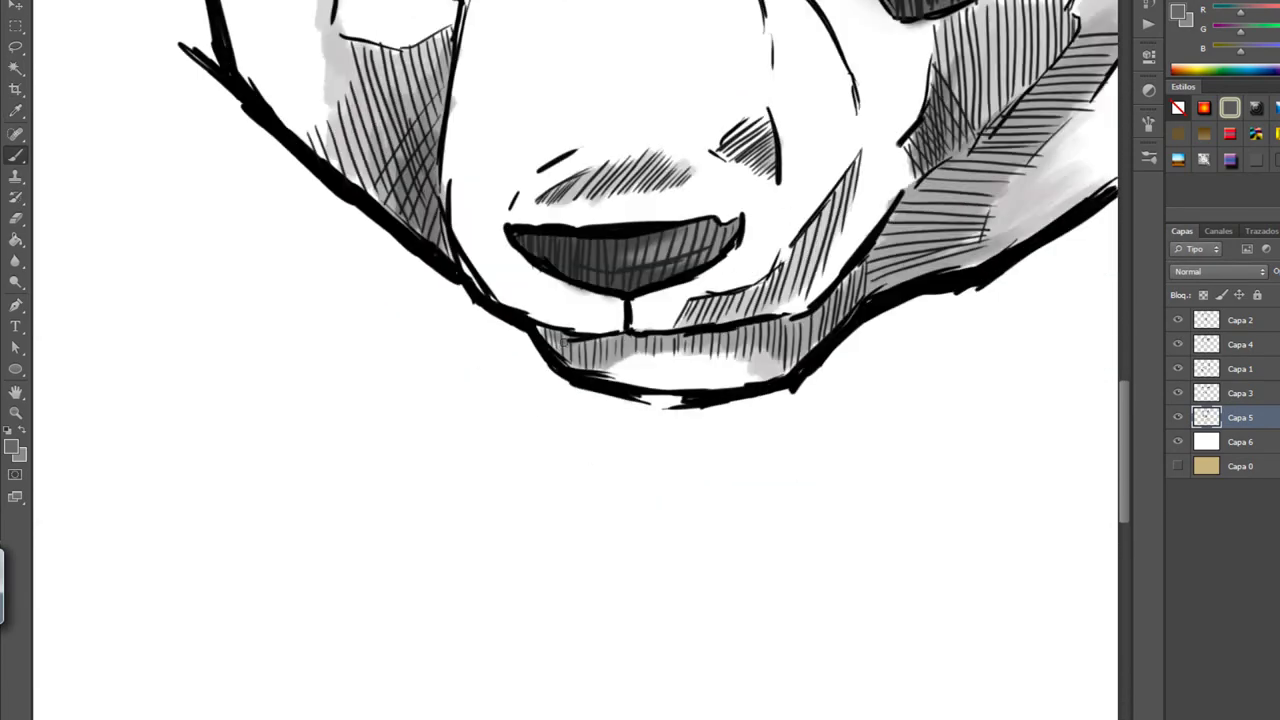
pyautogui.scroll(-1, 770, 460)
pyautogui.scroll(-3, 704, 434)
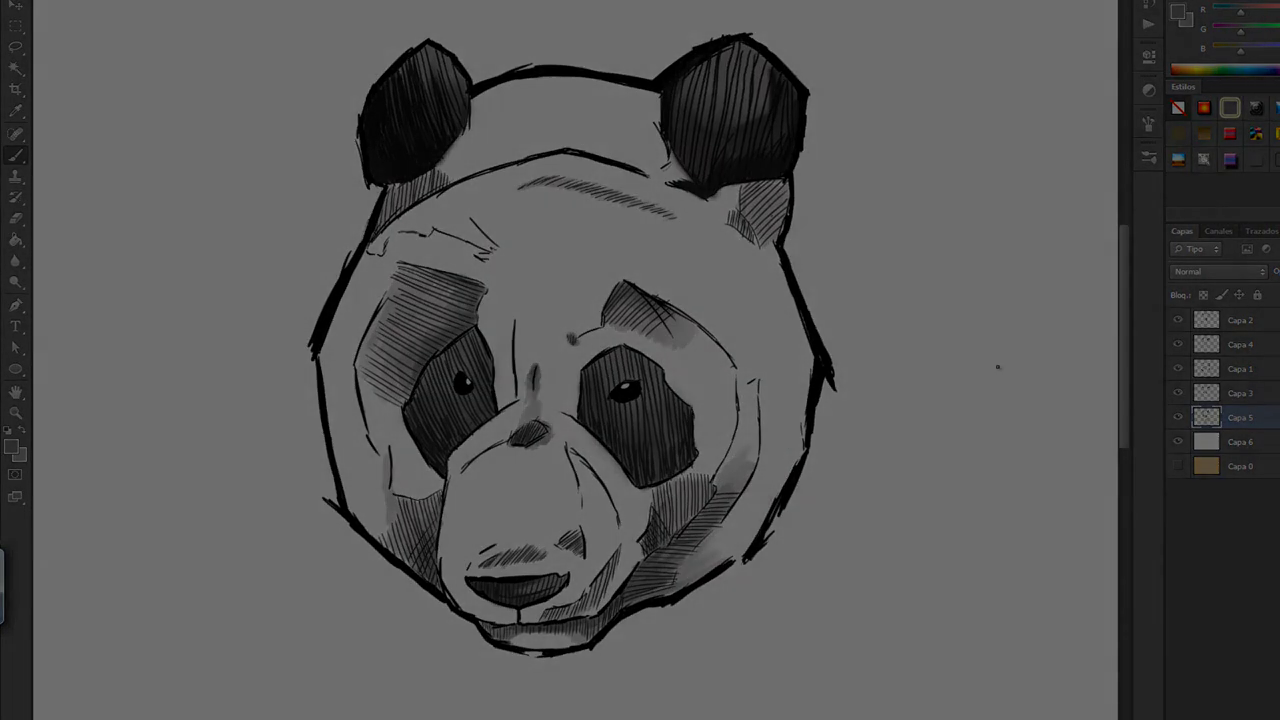